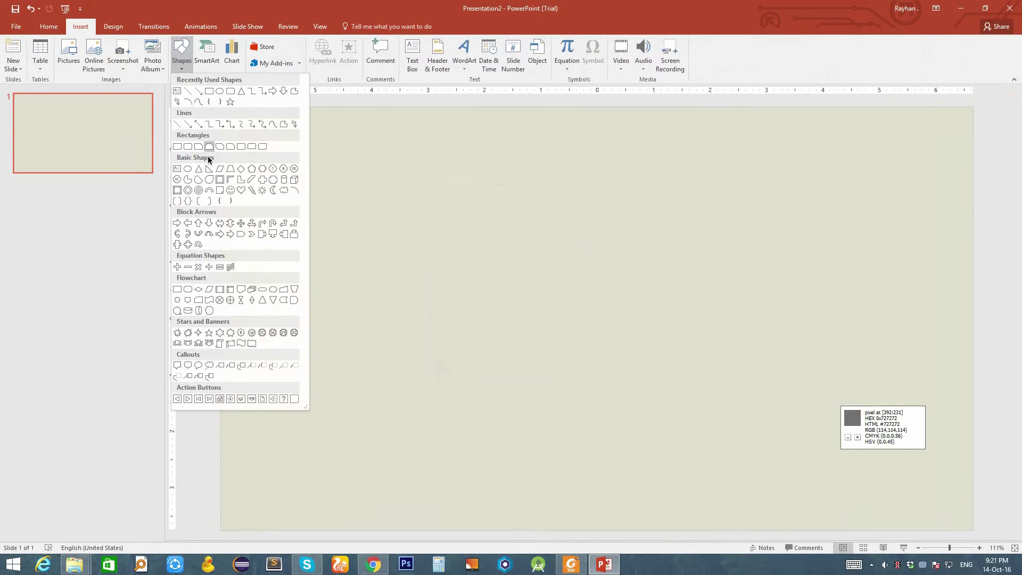
Step: Draw a long rounded-rectangle bar across the lower part of the slide
click(209, 146)
drag(229, 397, 974, 425)
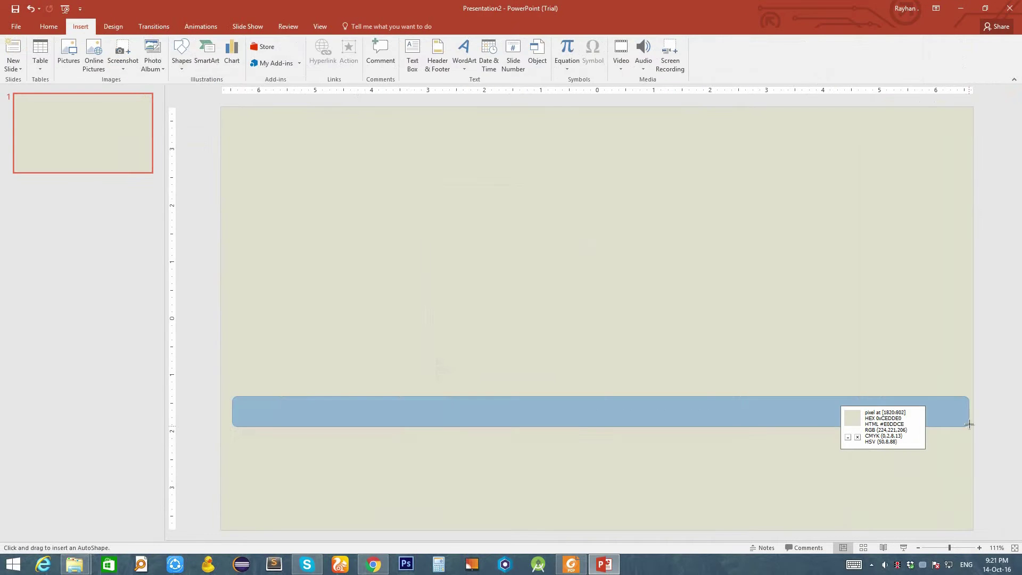
Step: Remove the bar's outline, duplicate it as a leg, and fit the desk along the slide bottom
mouse_move(586, 411)
mouse_down()
mouse_move(585, 448)
mouse_move(500, 290)
mouse_up()
click(391, 54)
click(391, 170)
drag(969, 379, 440, 379)
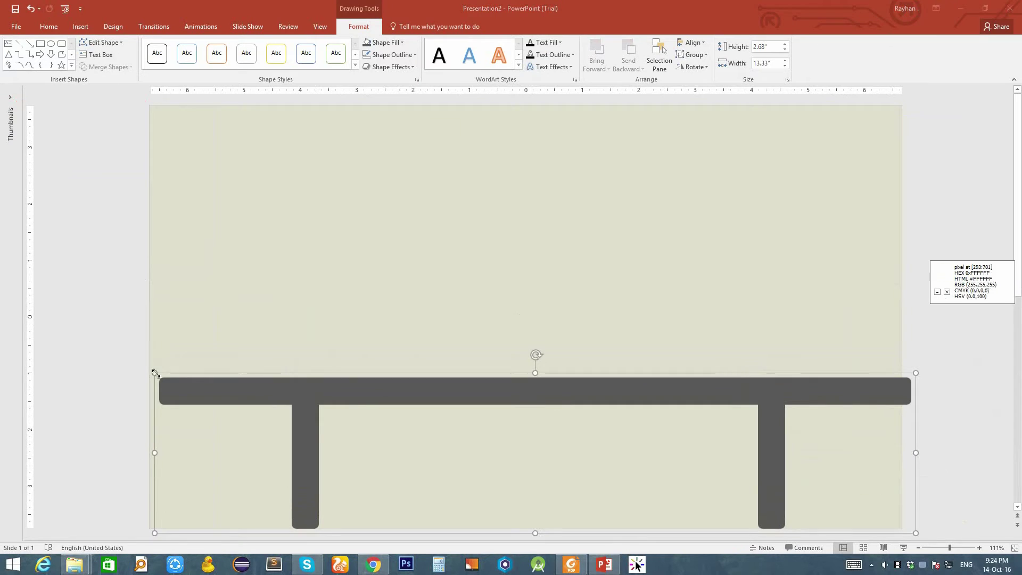
drag(156, 374, 411, 402)
drag(836, 386, 678, 413)
key(Escape)
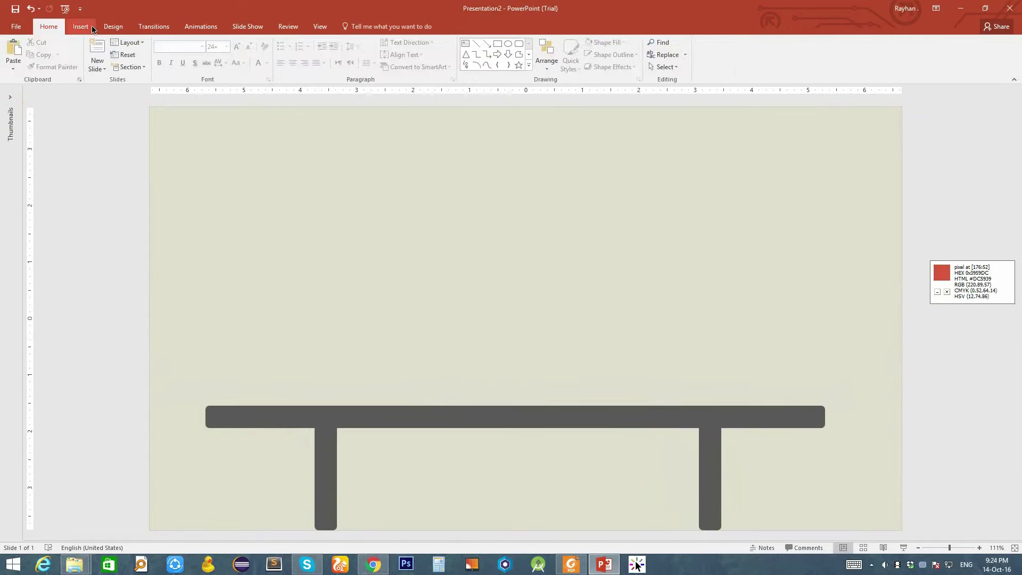
Step: Draw a rectangle above the desk for the laptop
click(92, 30)
click(152, 56)
click(177, 101)
drag(338, 179, 613, 340)
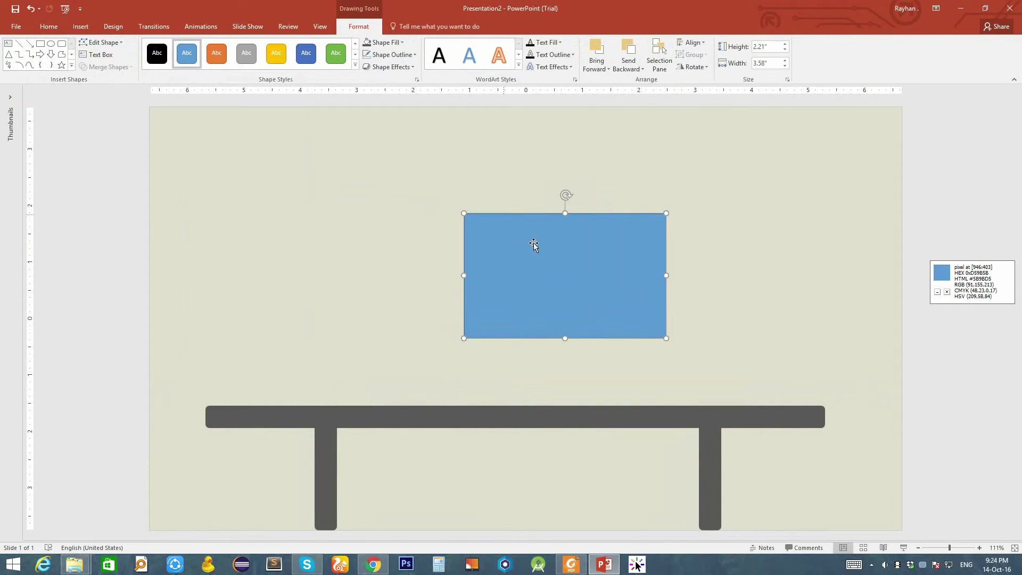
Step: Make the inner screen rectangle white and give it a custom outline colour
click(593, 217)
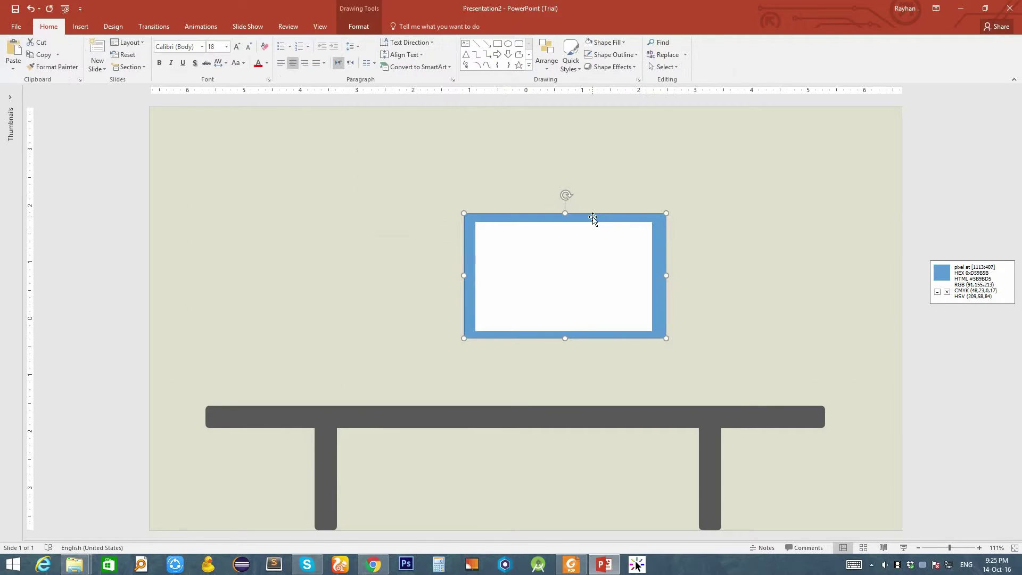
click(358, 26)
click(415, 54)
click(399, 183)
drag(502, 166, 262, 166)
click(330, 203)
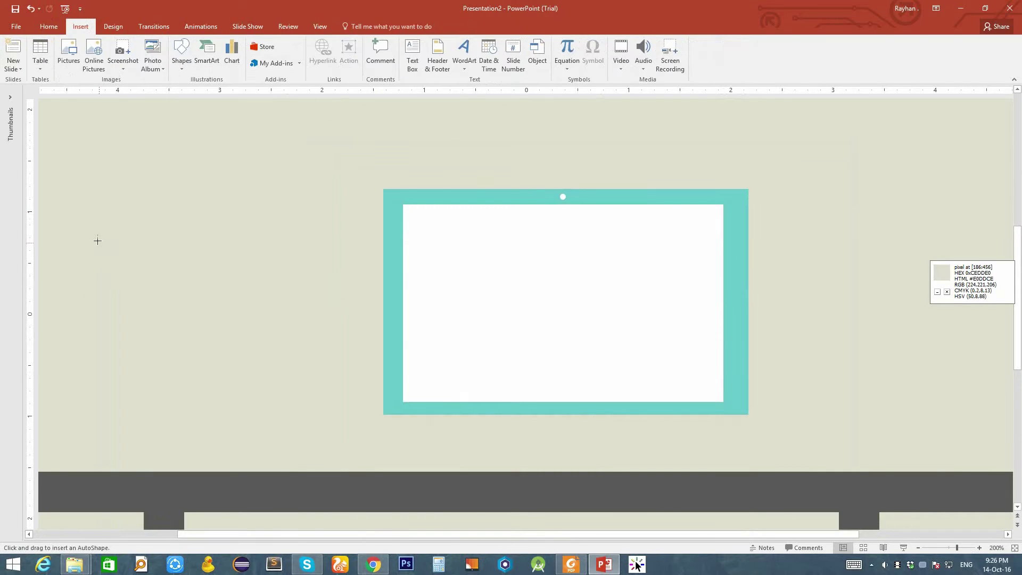
Step: Flip the trapezoid base wide-edge down under the screen and eyedropper the teal frame colour
drag(225, 331, 224, 333)
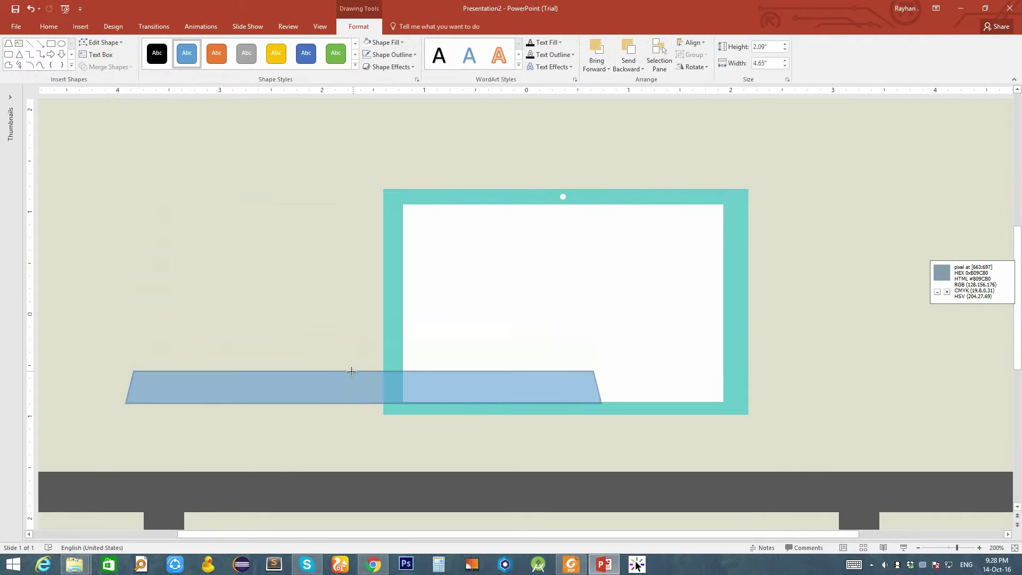
drag(352, 371, 533, 441)
click(385, 42)
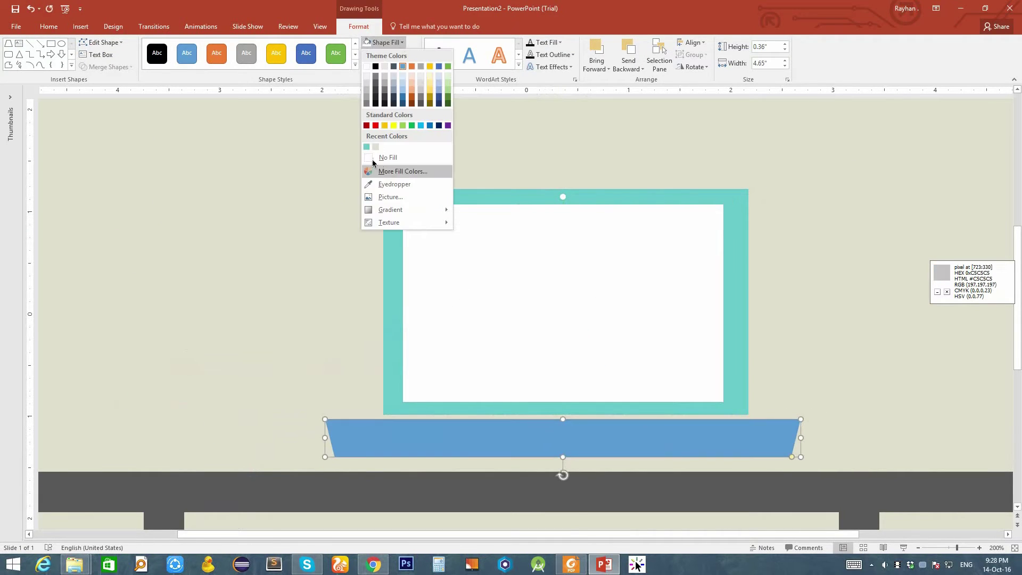
click(399, 169)
click(639, 197)
click(48, 26)
Step: Select all laptop parts and move the laptop onto the desk's right side
drag(337, 162, 846, 469)
scroll(585, 320, down, 3)
drag(605, 276, 676, 277)
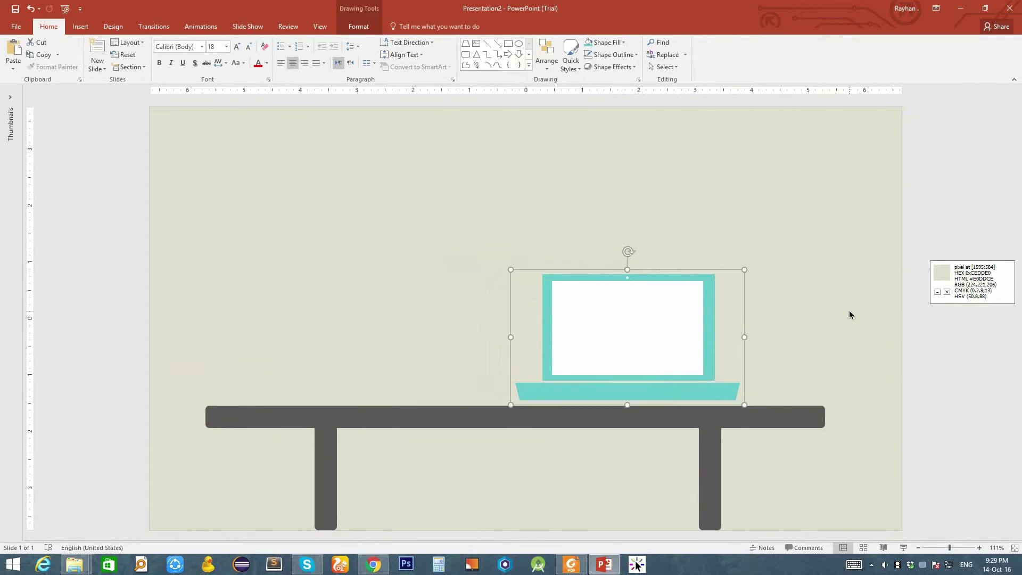
click(848, 309)
click(80, 26)
click(182, 53)
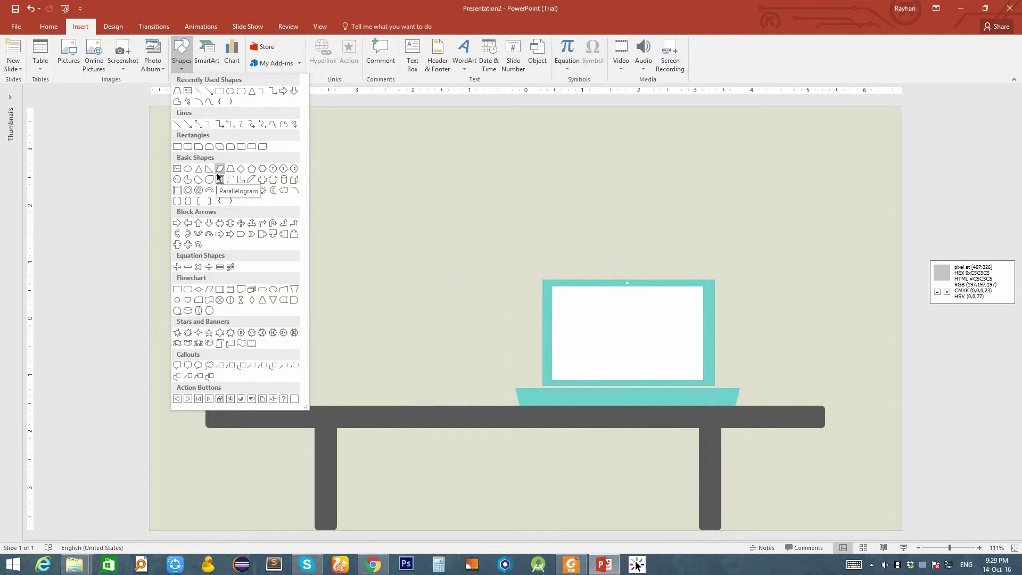
Step: Draw a chord and a trapezoid for the lamp shade
click(80, 27)
click(182, 53)
click(198, 179)
drag(274, 176, 338, 255)
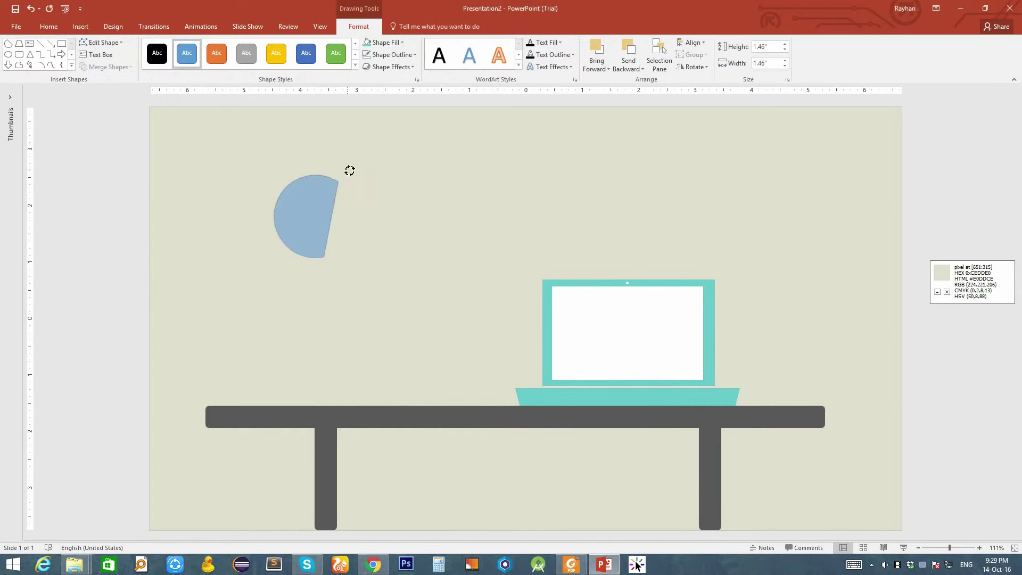
click(80, 26)
click(182, 54)
click(226, 171)
drag(479, 213, 491, 184)
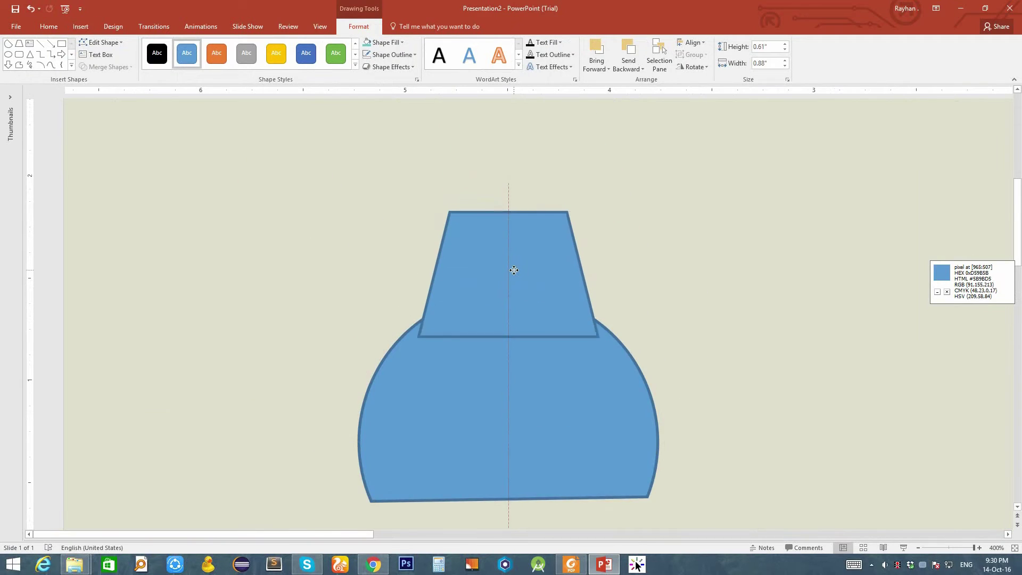
Step: Add a small rectangle atop the trapezoid
ctrl+scroll(500, 215, up, 4)
scroll(614, 369, right, 5)
click(80, 26)
click(181, 54)
click(225, 93)
mouse_move(245, 211)
mouse_down()
mouse_move(299, 239)
mouse_move(294, 268)
mouse_up()
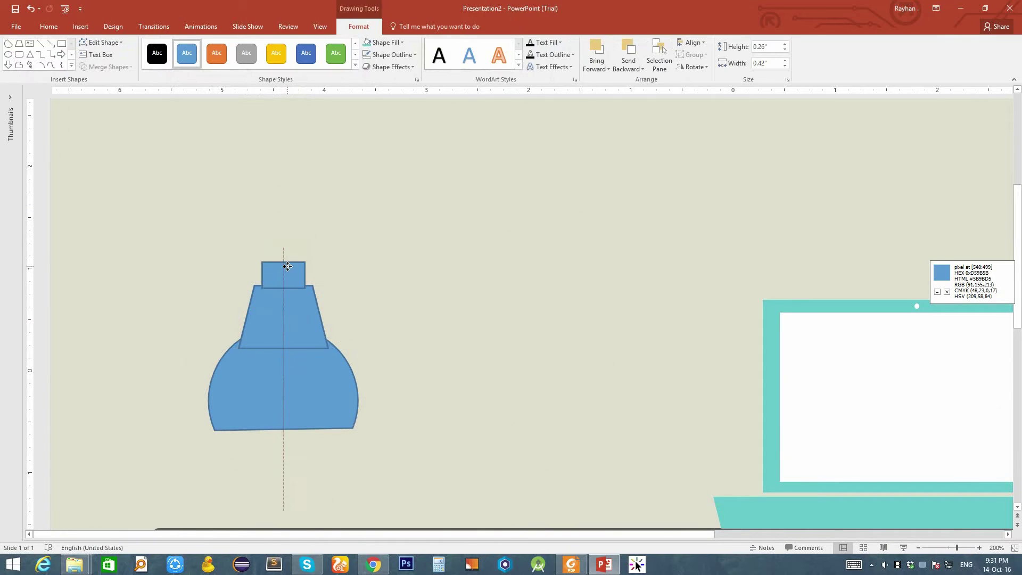
Step: Fill the three lamp-shade parts dark grey
click(386, 42)
click(423, 217)
click(92, 211)
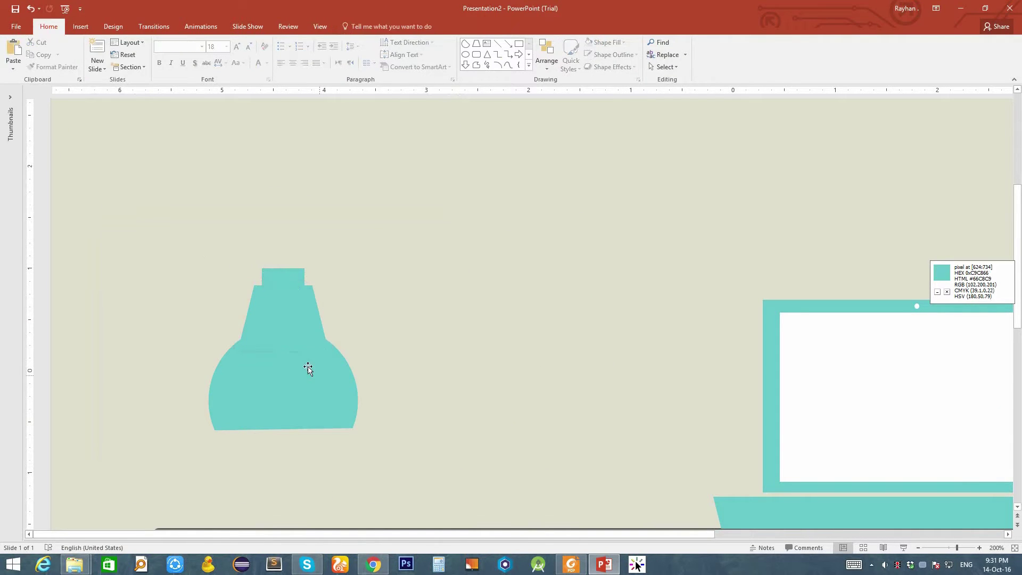
click(358, 26)
click(382, 42)
click(381, 94)
click(450, 283)
Step: Union the chord, trapezoid and rectangle into a single lamp-shade shape
click(282, 378)
double_click(283, 378)
click(105, 67)
click(106, 85)
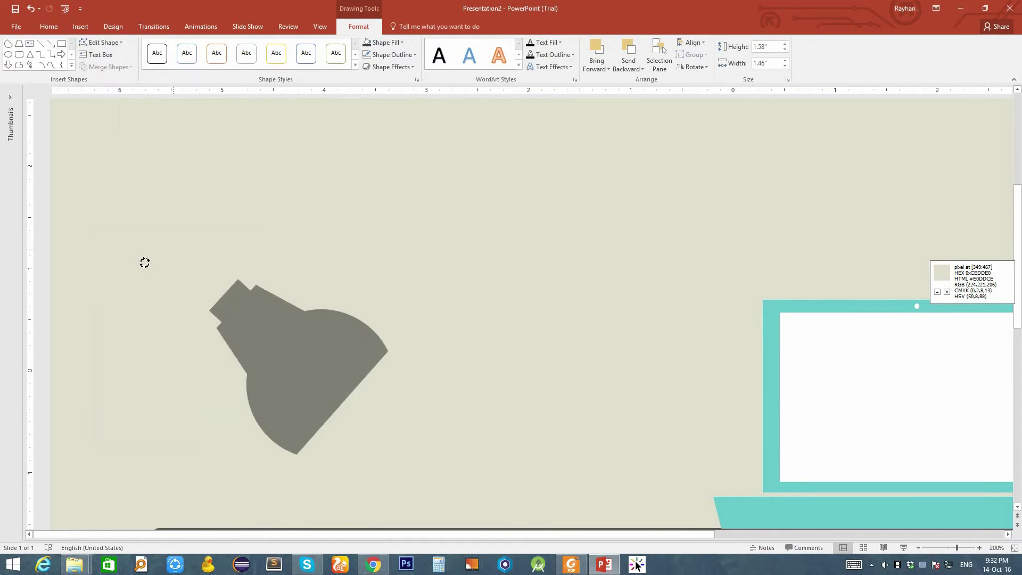
click(80, 26)
click(182, 53)
drag(146, 195, 183, 358)
key(Delete)
click(181, 53)
Step: Draw a tall teal lamp-arm bar and duplicate it to the right
drag(189, 199, 214, 338)
click(382, 42)
click(367, 121)
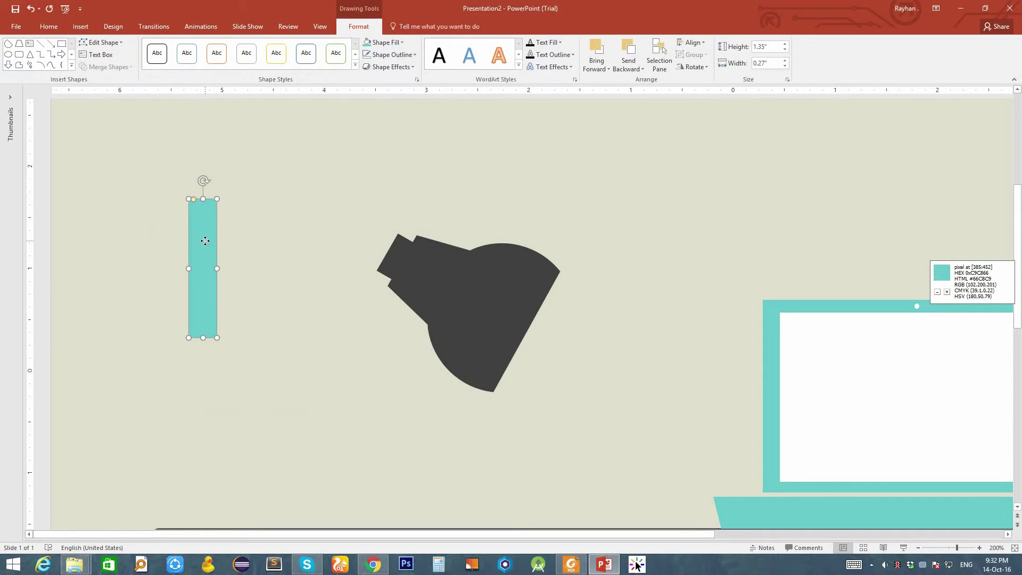
drag(203, 266, 260, 266)
Step: Add a white joint circle centred inside a teal circle above the arms
click(80, 26)
click(181, 53)
click(188, 95)
drag(279, 128, 341, 190)
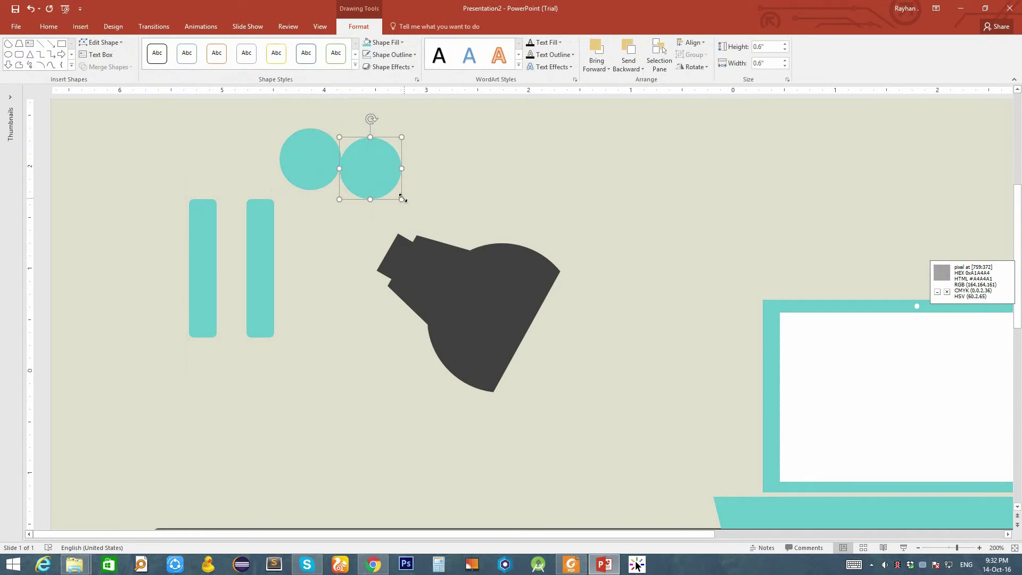
click(387, 47)
drag(376, 157, 324, 160)
Step: Tilt the second arm about 45°, send it behind the shade, and place the joint at its end
drag(265, 243, 296, 317)
key(alt+Right)
key(alt+Right)
key(alt+Right)
drag(276, 355, 432, 266)
right_click(384, 317)
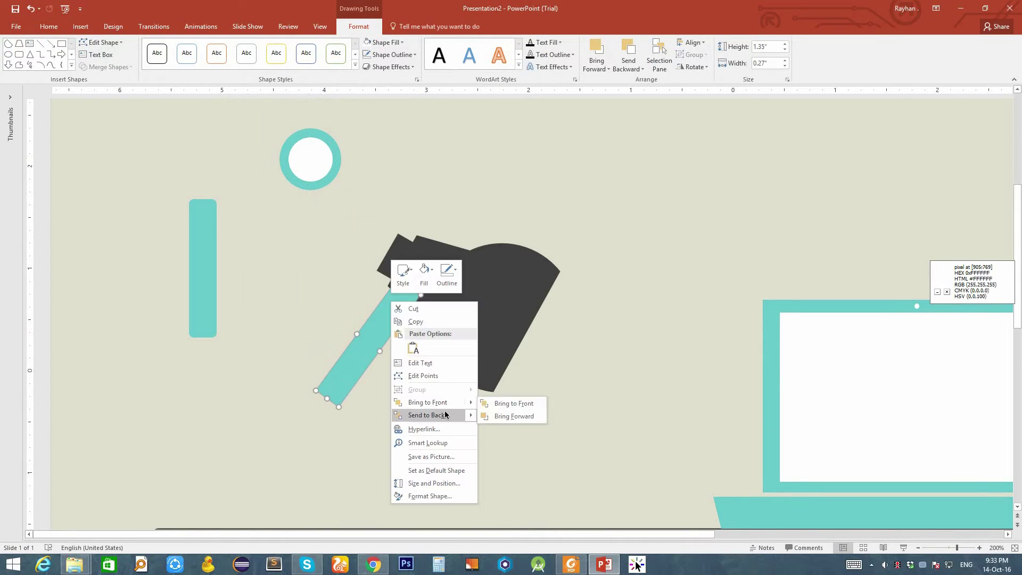
click(513, 402)
drag(328, 186, 325, 380)
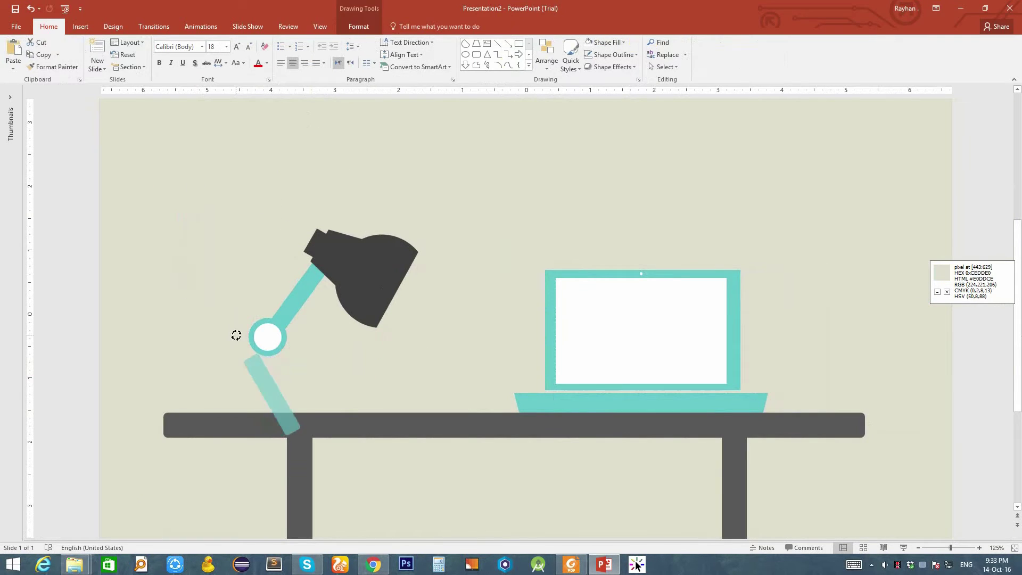
drag(385, 278, 387, 225)
Step: Add a shape for the lamp base and move the lamp up
click(80, 26)
click(181, 53)
click(243, 148)
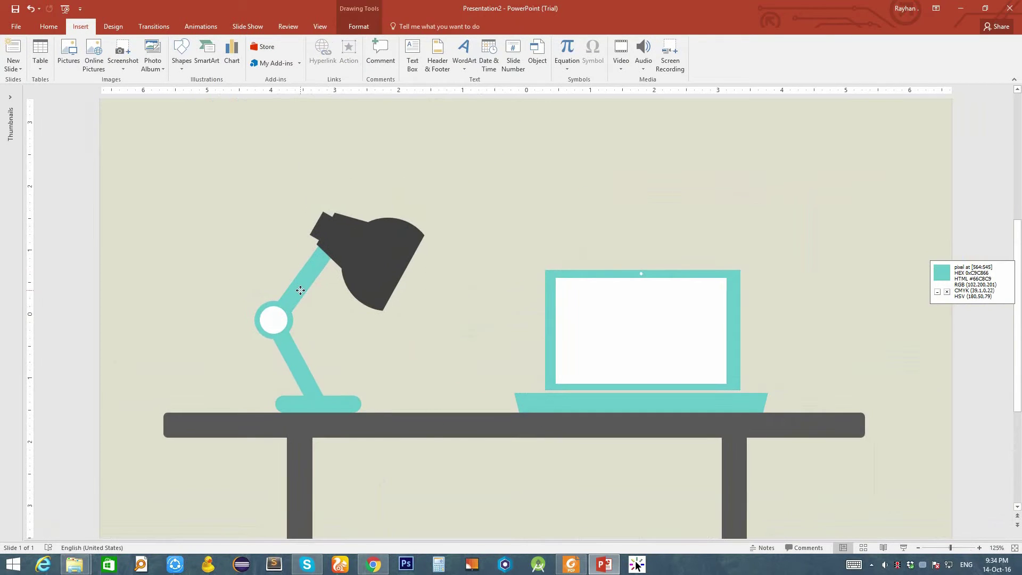
drag(346, 401, 355, 354)
Step: Add a yellow bulb circle and send it behind the lamp head
click(182, 53)
click(188, 107)
drag(147, 142, 200, 195)
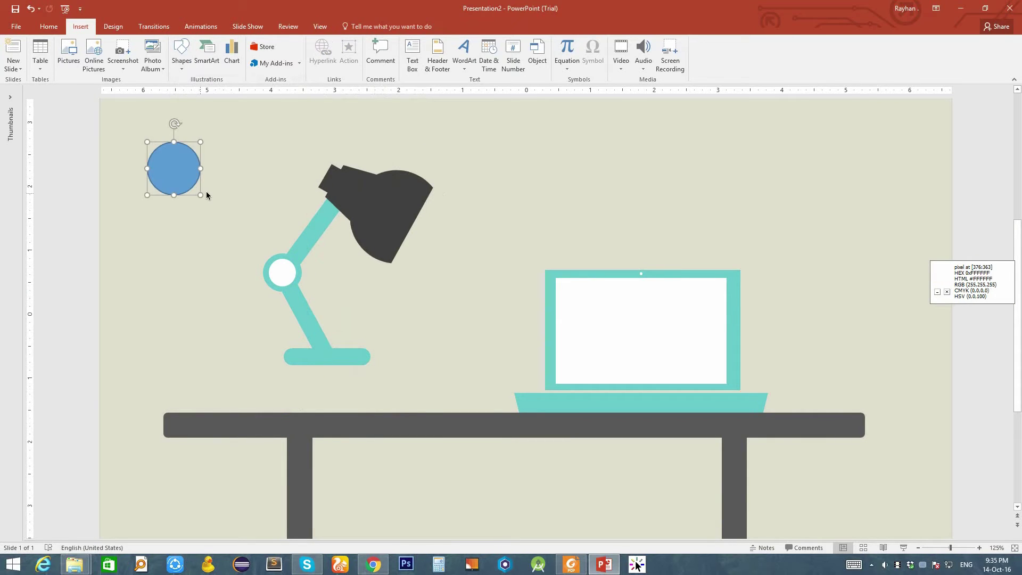
click(390, 44)
click(389, 132)
drag(177, 163, 422, 227)
right_click(404, 218)
click(529, 319)
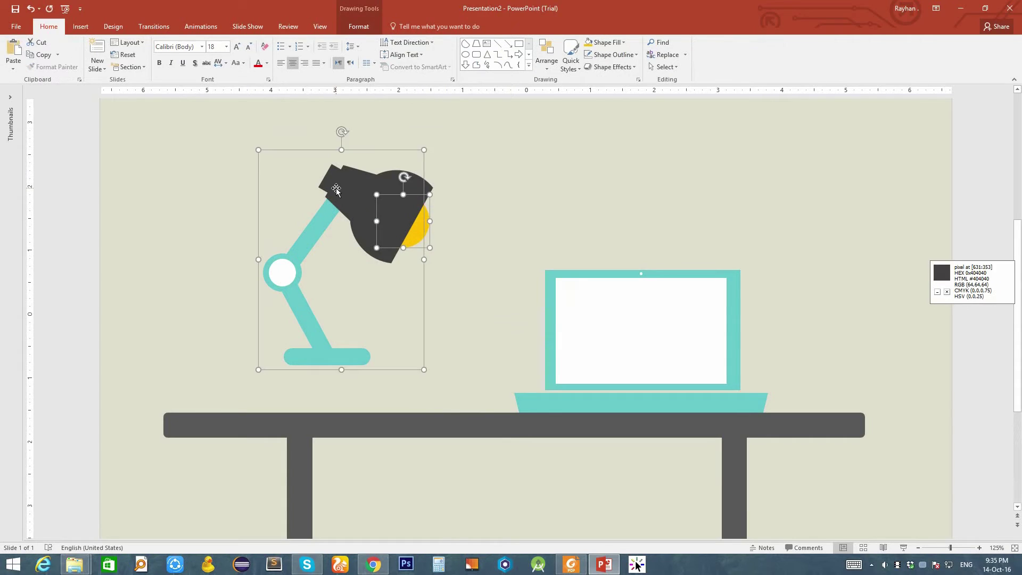
Step: Stand the finished lamp on the desk's left end
drag(336, 189, 293, 235)
click(365, 205)
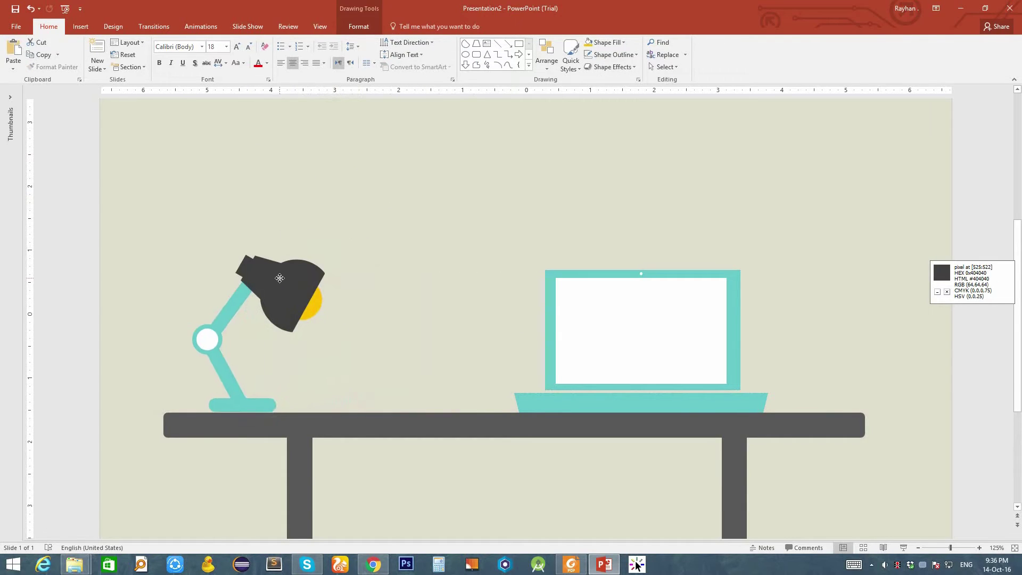
scroll(449, 255, up, 2)
scroll(449, 255, up, 3)
Step: Draw a chord shape above the lamp
click(80, 26)
click(181, 53)
click(183, 147)
drag(326, 215, 387, 267)
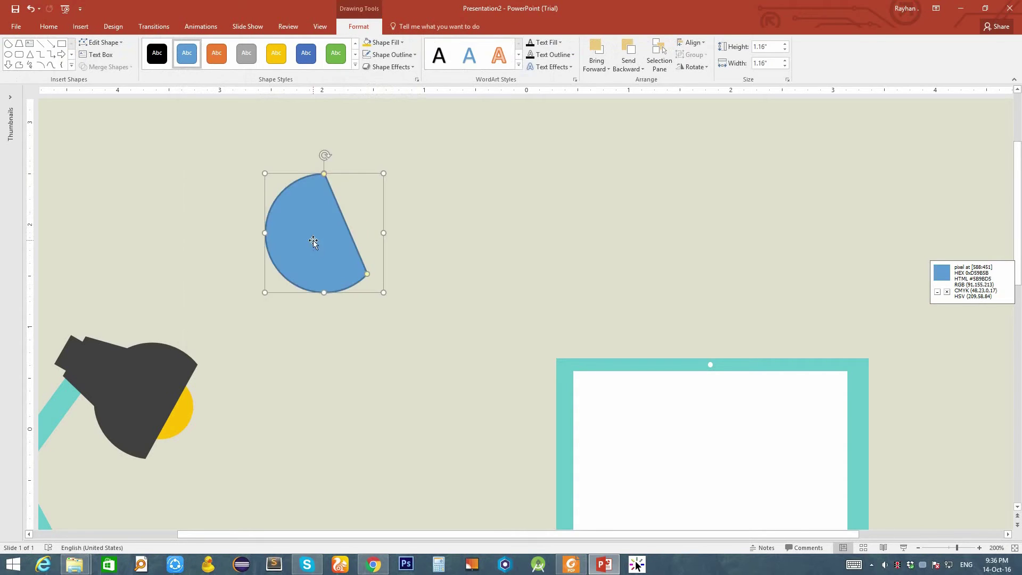
Step: Delete the chord and draw a white, outline-free cup body with two rounded corners
key(Delete)
click(181, 53)
click(252, 147)
drag(280, 169, 343, 231)
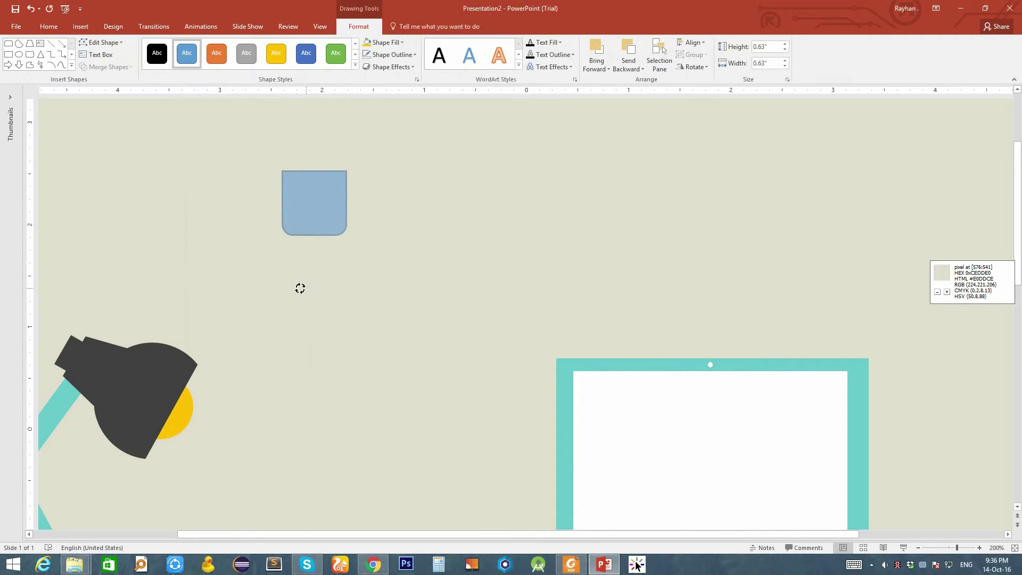
drag(291, 206, 299, 288)
click(391, 54)
click(397, 45)
click(366, 78)
Step: Add a white donut-ring handle to the cup's side
click(80, 26)
click(182, 54)
click(160, 187)
drag(303, 156, 389, 200)
click(402, 42)
click(370, 75)
mouse_move(325, 177)
mouse_down()
mouse_move(364, 282)
mouse_move(350, 267)
mouse_up()
click(504, 272)
Step: Draw a yellow rounded-rectangle saucer below the cup
click(81, 26)
click(182, 54)
click(188, 146)
drag(278, 313, 378, 324)
scroll(379, 324, up, 5)
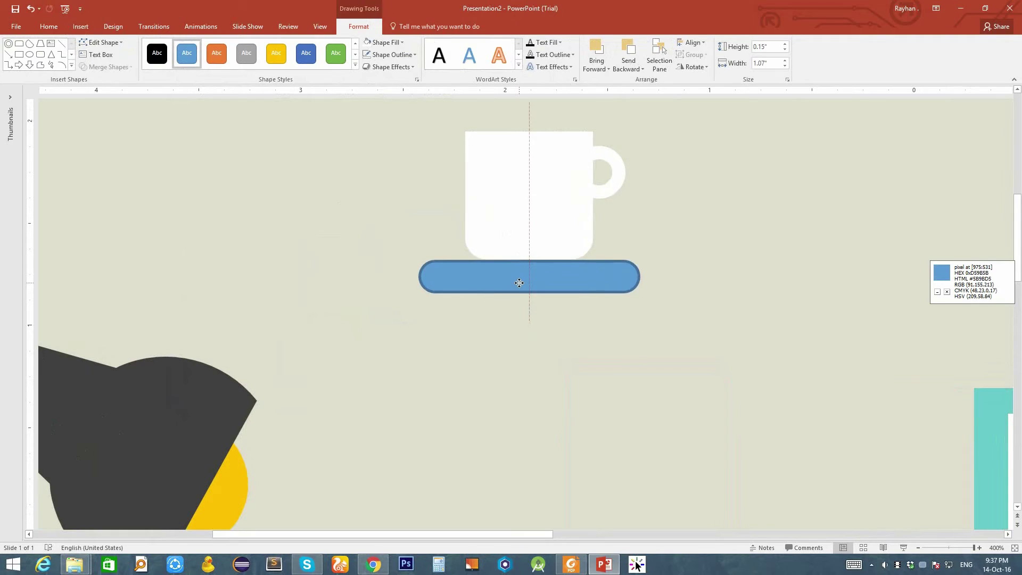
click(392, 54)
click(385, 137)
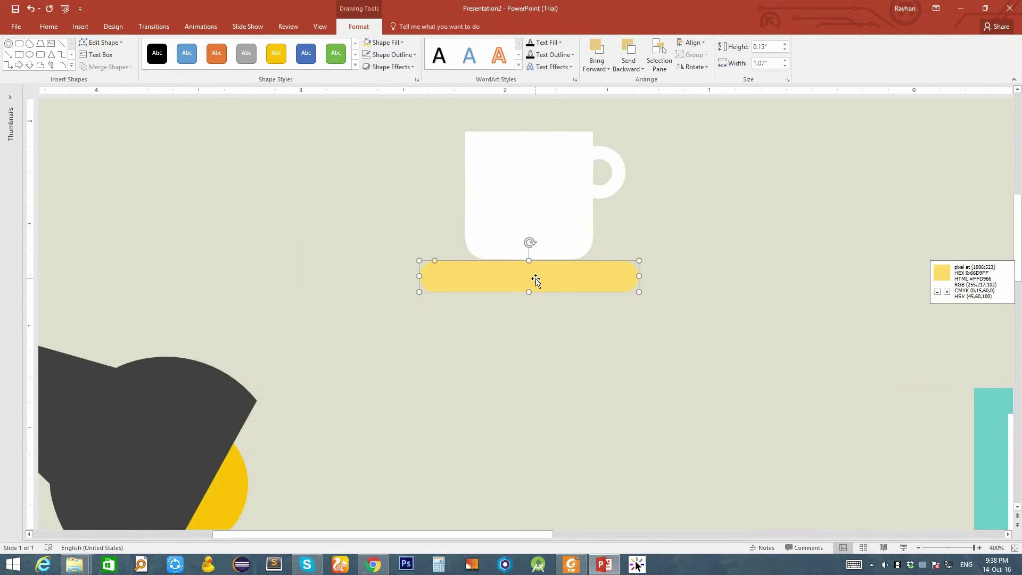
Step: Select the cup and saucer together and undo the laptop's last move
drag(729, 347, 348, 103)
scroll(230, 242, down, 10)
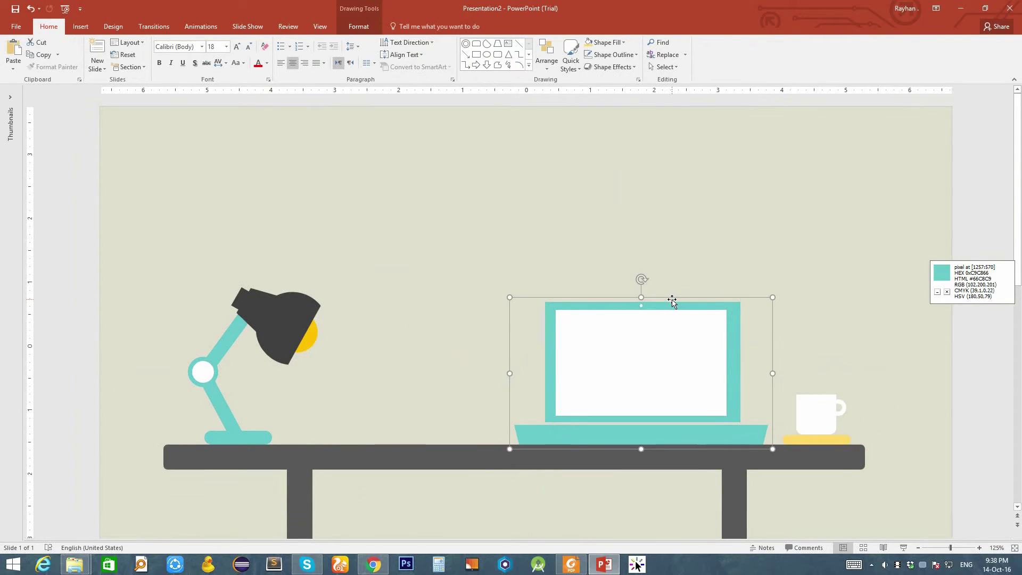
key(ctrl+z)
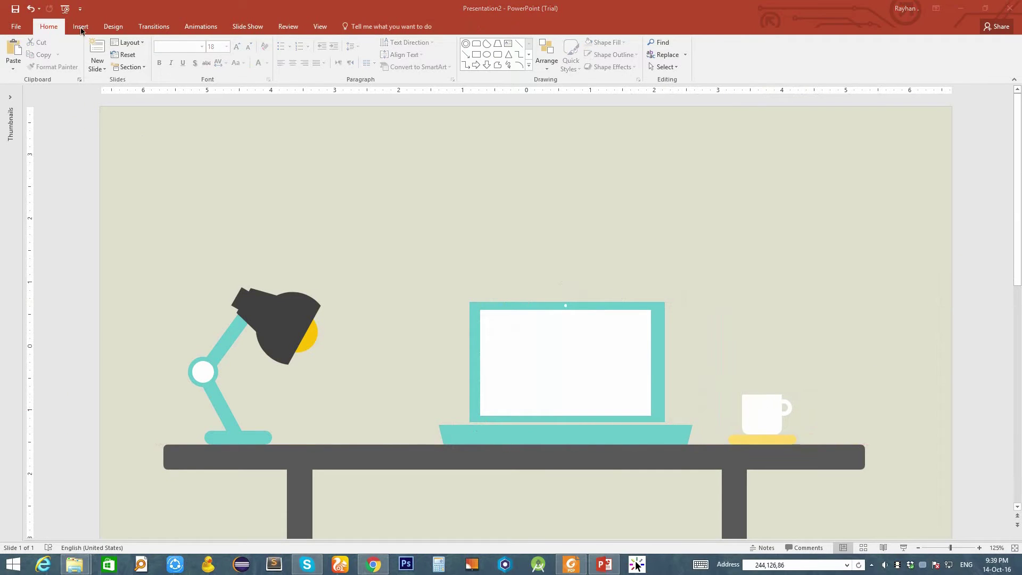
Step: Draw a long rectangular bar for the wall shelf
click(81, 28)
click(181, 54)
click(191, 150)
drag(192, 165, 452, 186)
Step: Fill the shelf bar orange with custom colour values and draw a bracket beneath it
click(391, 55)
click(382, 42)
click(399, 168)
text(6)
key(Tab)
text(86)
click(329, 183)
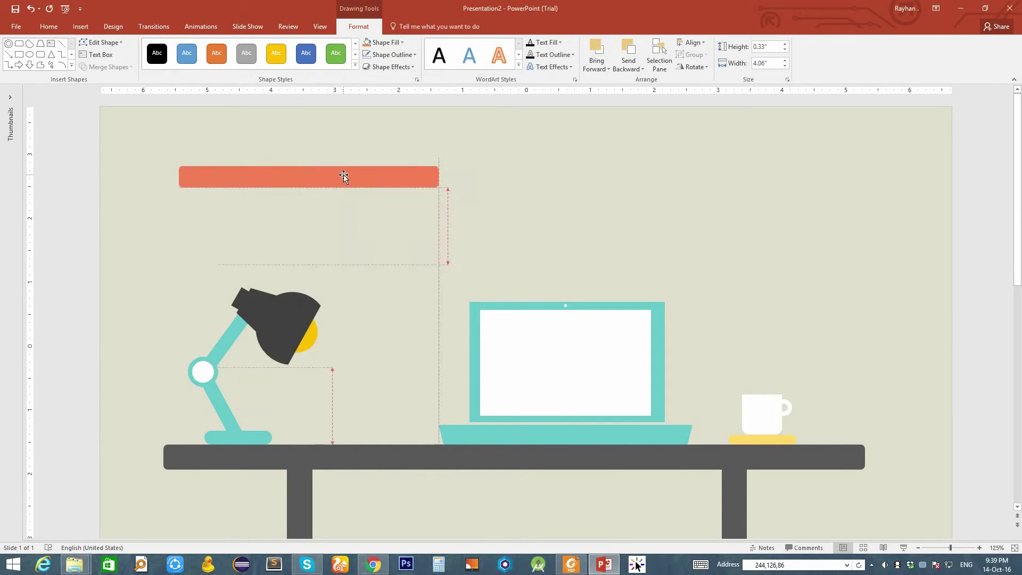
click(81, 26)
drag(170, 201, 246, 220)
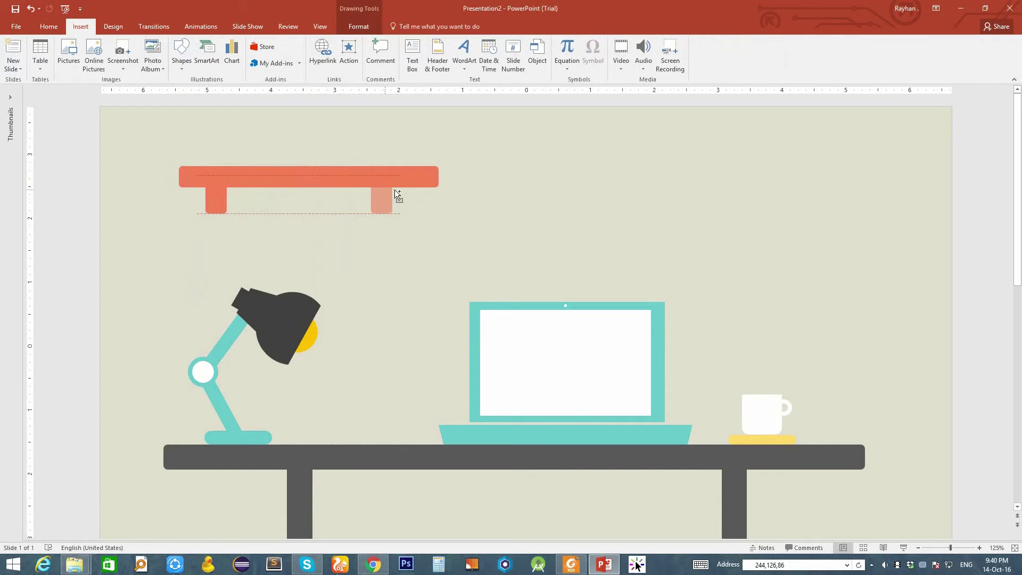
Step: Widen the desk and reposition it beneath the laptop
scroll(246, 289, down, 2)
shift+click(541, 435)
drag(541, 435, 594, 435)
drag(730, 467, 806, 466)
drag(586, 431, 559, 431)
Step: Set the laptop on the desk, slide the cup left, and move the shelf lower left
drag(550, 307, 541, 332)
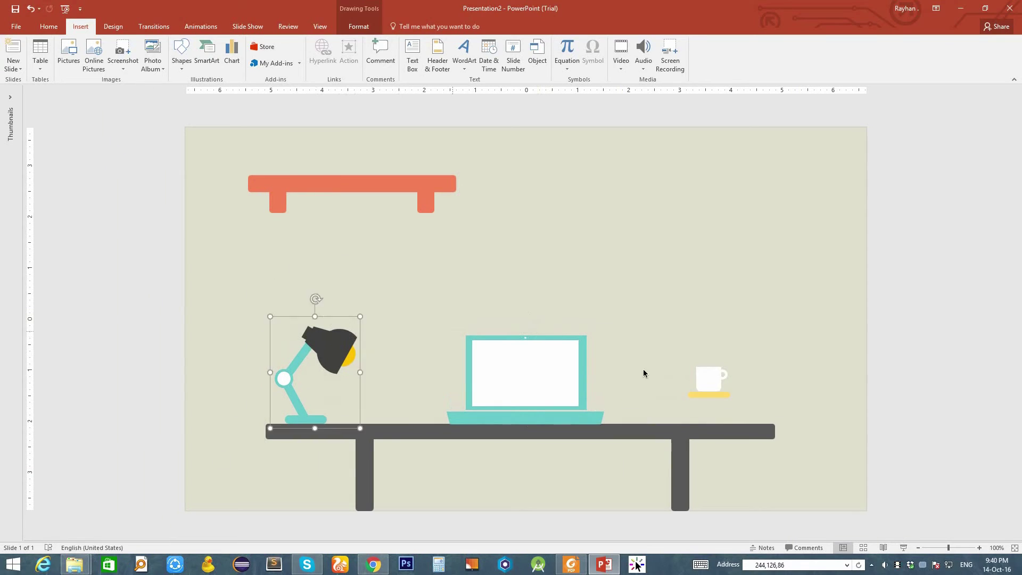
drag(727, 388, 680, 388)
drag(340, 201, 315, 237)
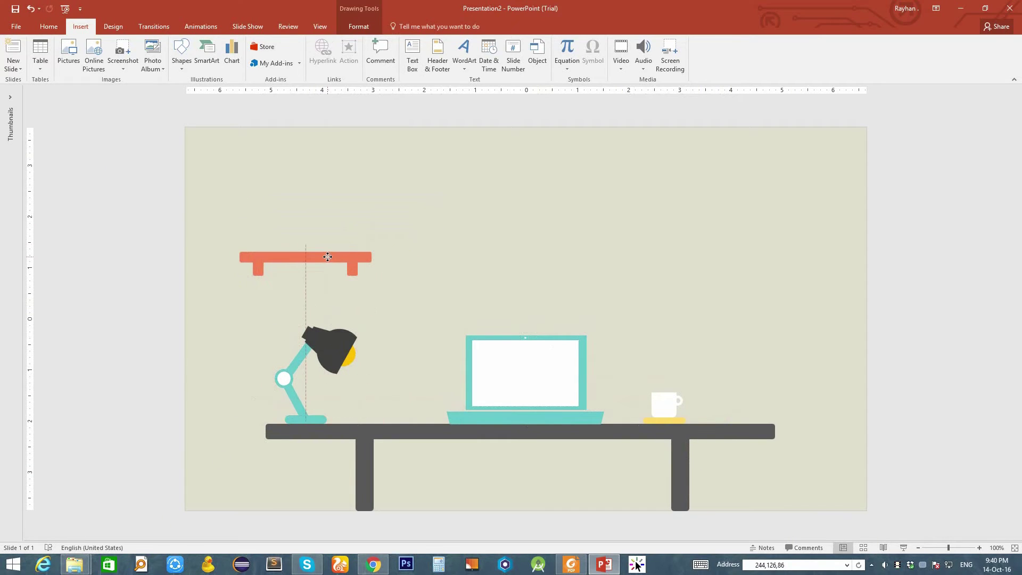
click(182, 53)
Step: Draw a tall white rectangle above the shelf as a binder
click(187, 159)
scroll(202, 256, up, 5)
drag(191, 132, 240, 282)
click(384, 42)
click(366, 66)
Step: Add a short teal band on top of the binder and seat it on the shelf
drag(213, 170, 258, 169)
mouse_move(311, 283)
mouse_down()
mouse_move(314, 166)
mouse_move(220, 147)
mouse_move(271, 204)
mouse_up()
click(384, 42)
click(375, 147)
drag(218, 138, 213, 151)
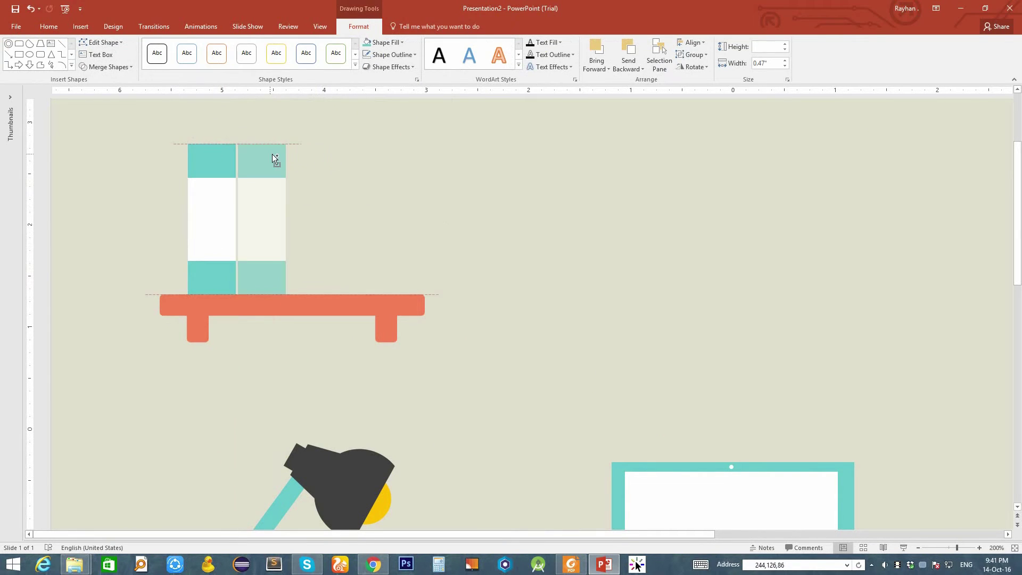
Step: Group the binder parts, duplicate the binder, and tilt one copy so it leans
drag(382, 179, 388, 180)
right_click(399, 166)
click(479, 242)
drag(391, 125, 367, 128)
drag(385, 210, 490, 213)
Step: Narrow the three upright binders, shift them left, and lean the tilted binder against them
drag(159, 123, 391, 299)
drag(358, 222, 315, 220)
drag(311, 217, 300, 219)
drag(491, 213, 362, 216)
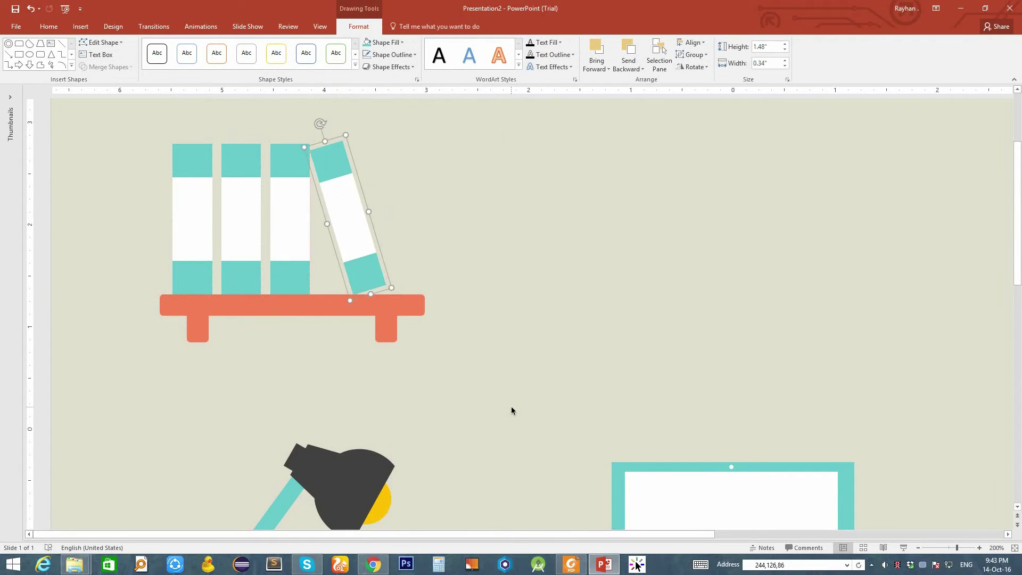
Step: Colour the leaning binder's top and bottom bands green
click(386, 42)
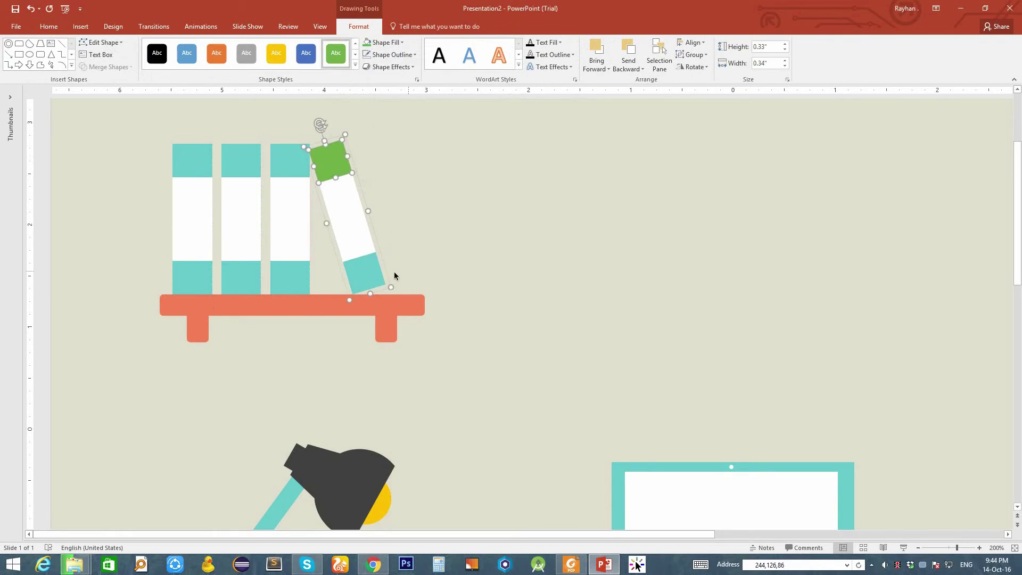
click(367, 271)
key(F4)
click(605, 219)
scroll(604, 219, down, 4)
click(89, 29)
click(181, 53)
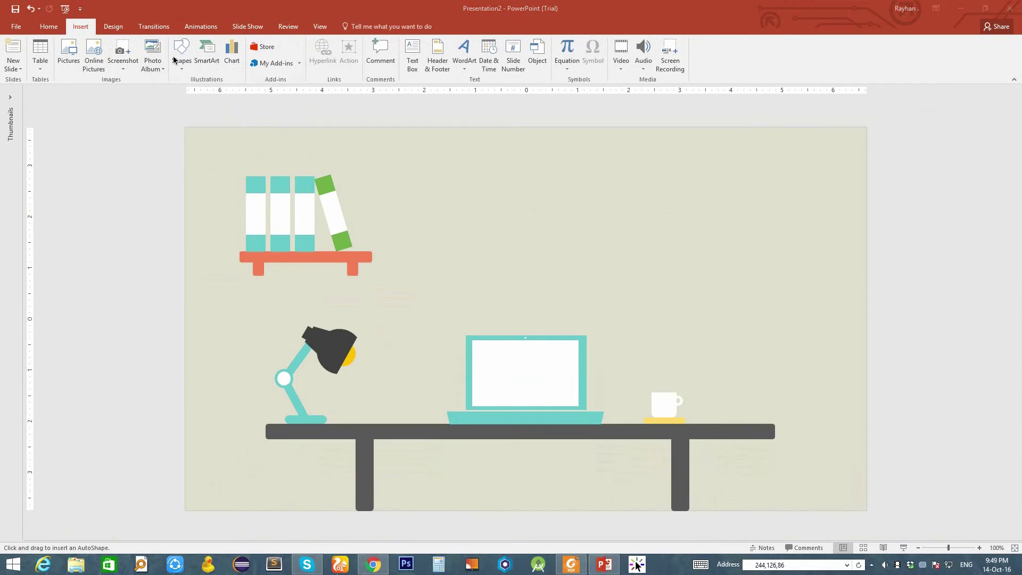
Step: Draw a rounded-rectangle poster at the slide's top right and rotate it 180°
click(182, 53)
click(262, 150)
drag(538, 131, 751, 237)
click(181, 53)
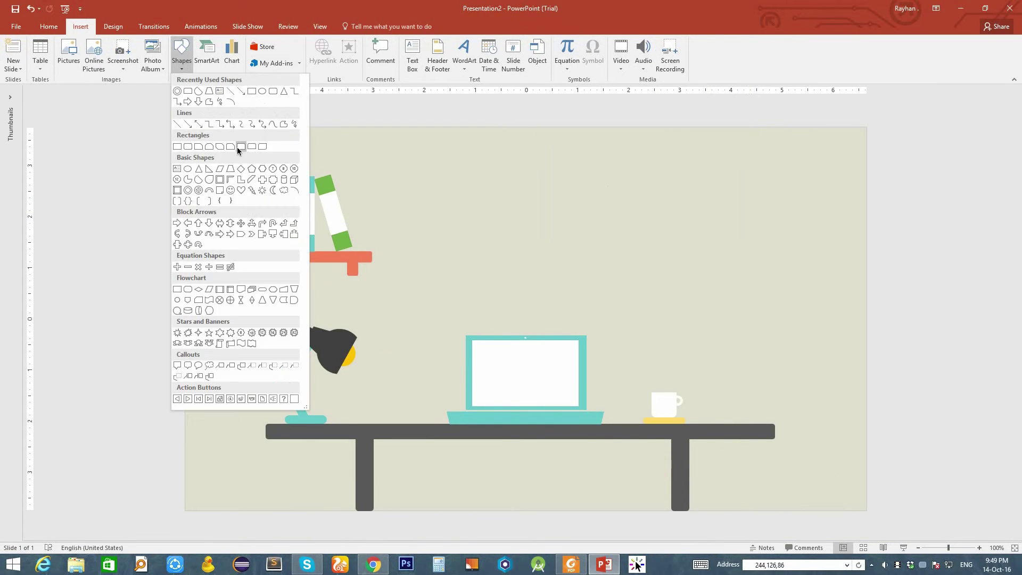
click(240, 144)
drag(511, 145, 761, 278)
mouse_move(636, 130)
mouse_down()
mouse_move(640, 300)
mouse_move(719, 225)
mouse_up()
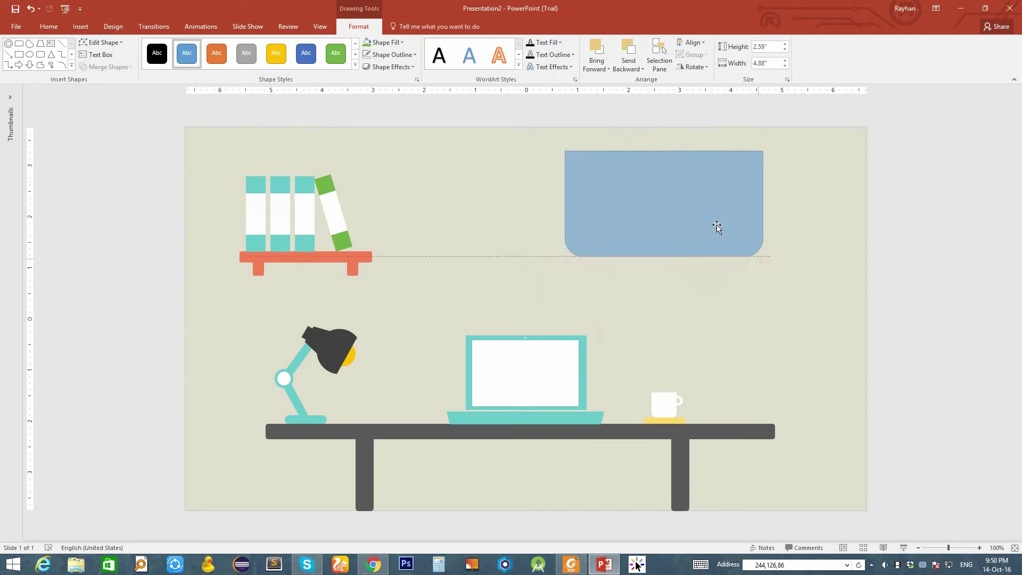
Step: Add two gold pin circles at the poster's top corners
scroll(740, 432, up, 5)
scroll(740, 432, down, 10)
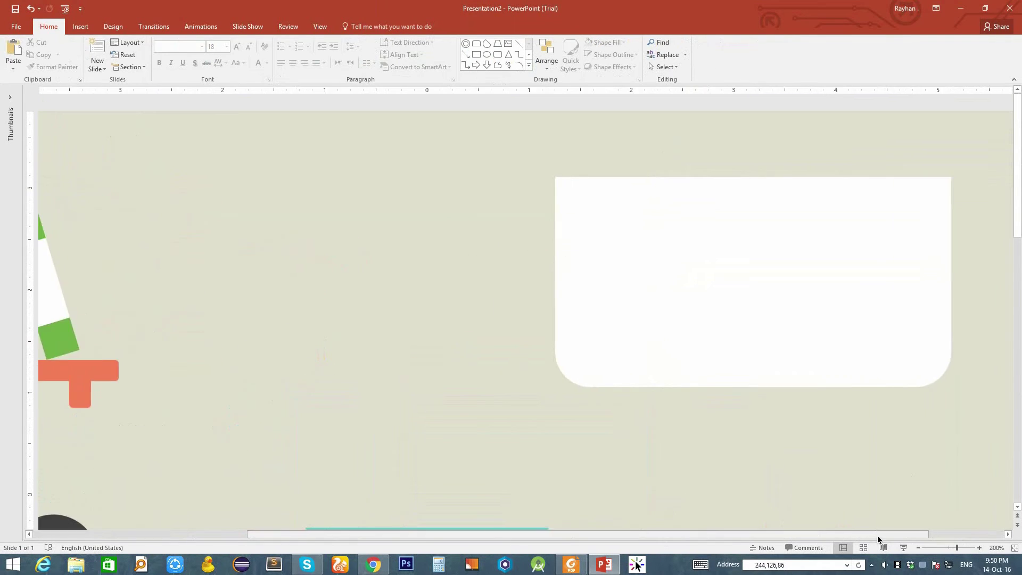
click(81, 26)
click(182, 53)
click(189, 150)
drag(394, 187, 421, 214)
click(401, 42)
click(434, 64)
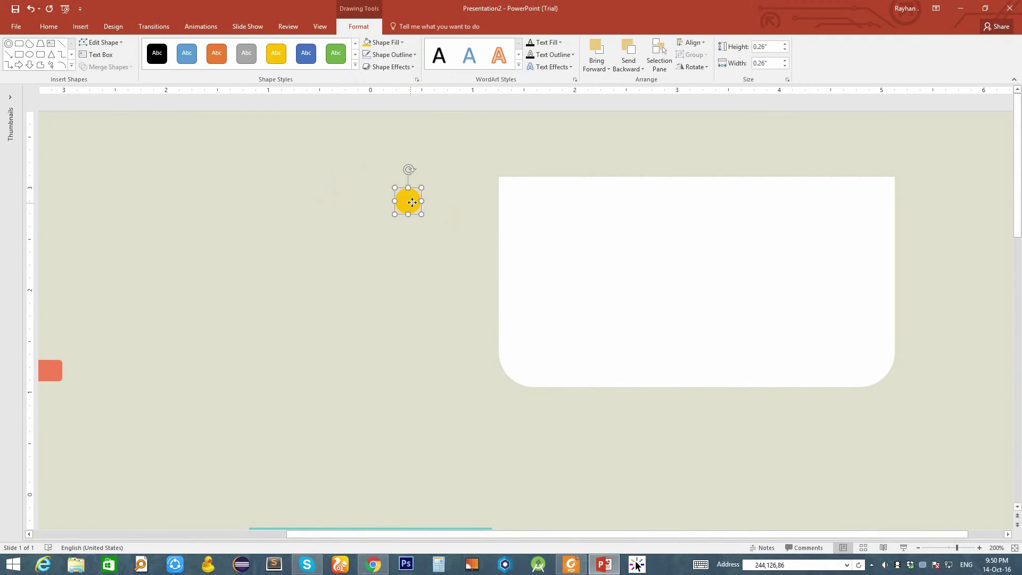
drag(863, 208, 857, 208)
Step: Draw a Flowchart Delay shape as a curl along the poster's bottom edge
click(80, 26)
click(182, 53)
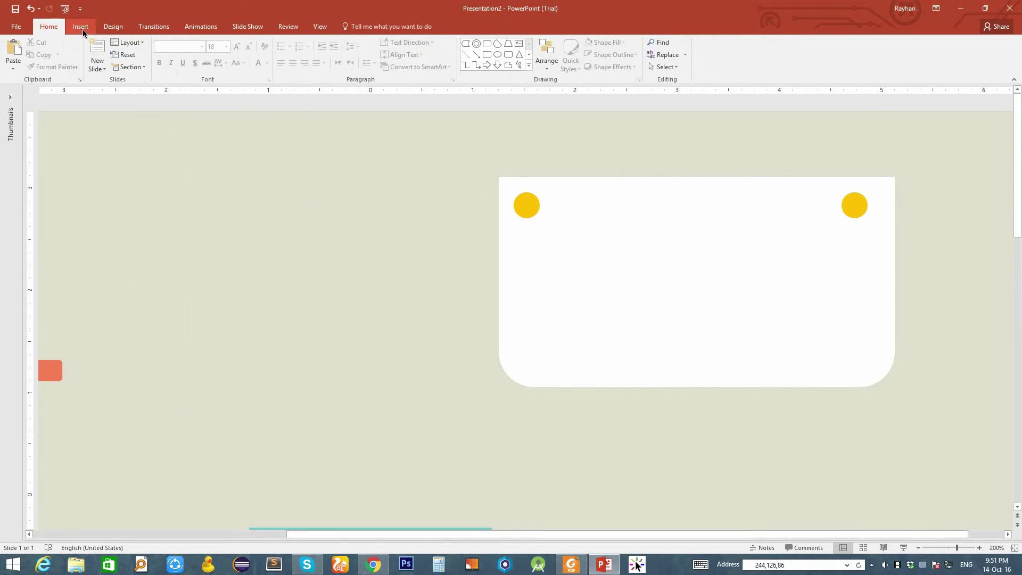
click(273, 301)
drag(274, 358, 548, 408)
drag(688, 369, 763, 325)
drag(614, 355, 567, 355)
Step: Fill the curl grey with RGB 189,190,192
click(385, 42)
click(391, 168)
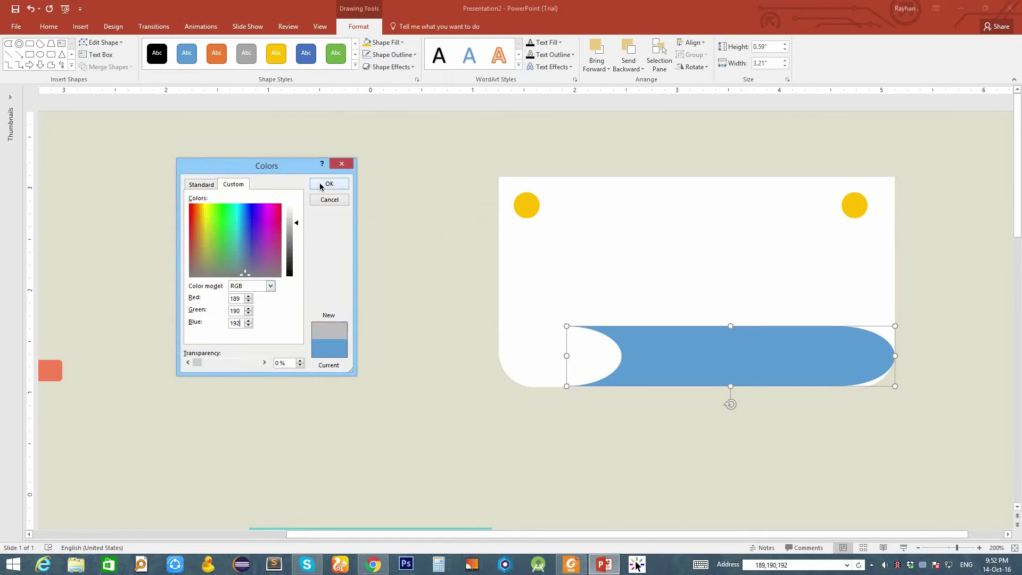
click(321, 185)
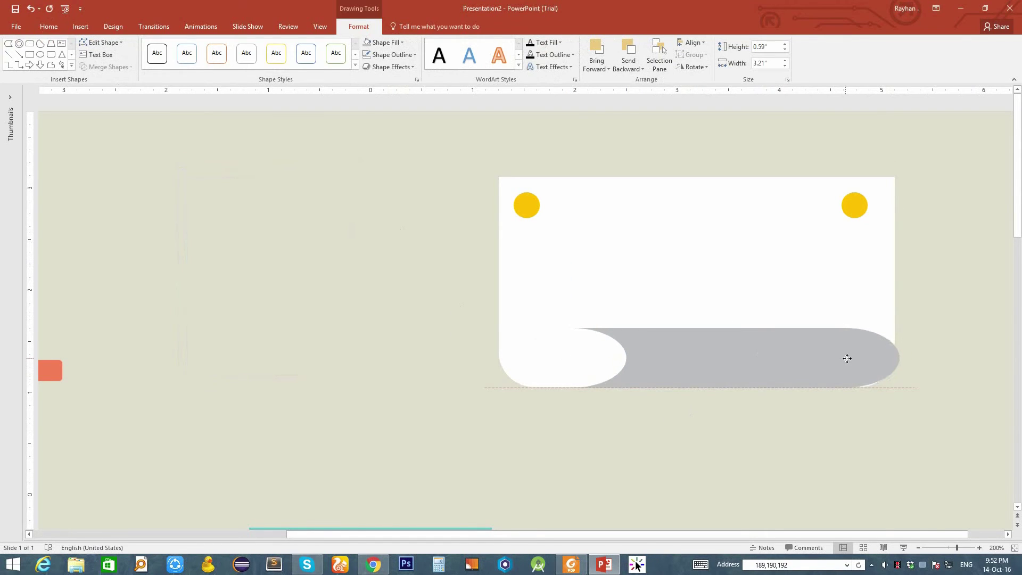
click(401, 225)
scroll(401, 225, down, 10)
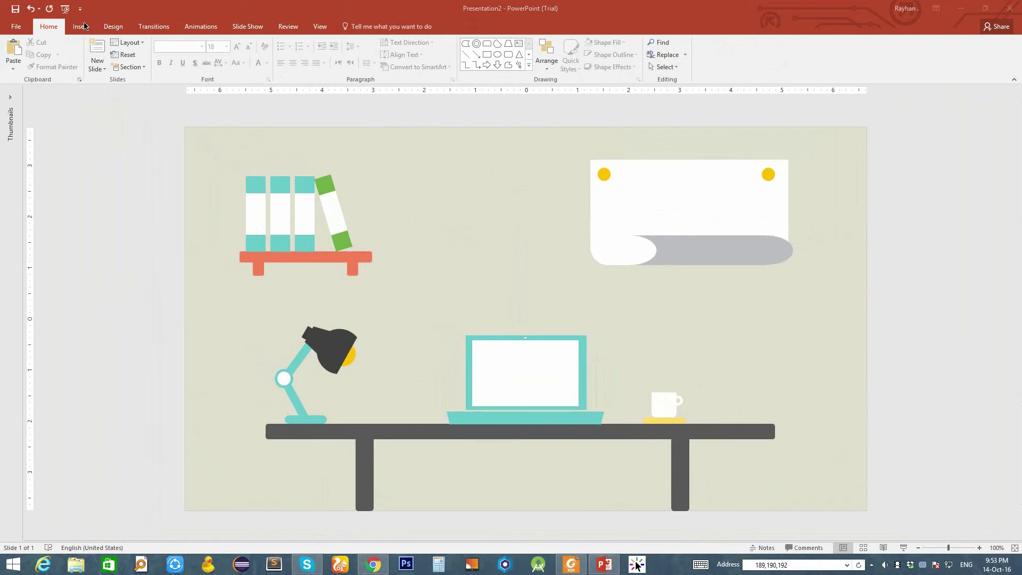
Step: Draw a thin bar and duplicate it into a row of six chart bars
click(84, 26)
click(183, 48)
click(184, 146)
drag(460, 168, 473, 250)
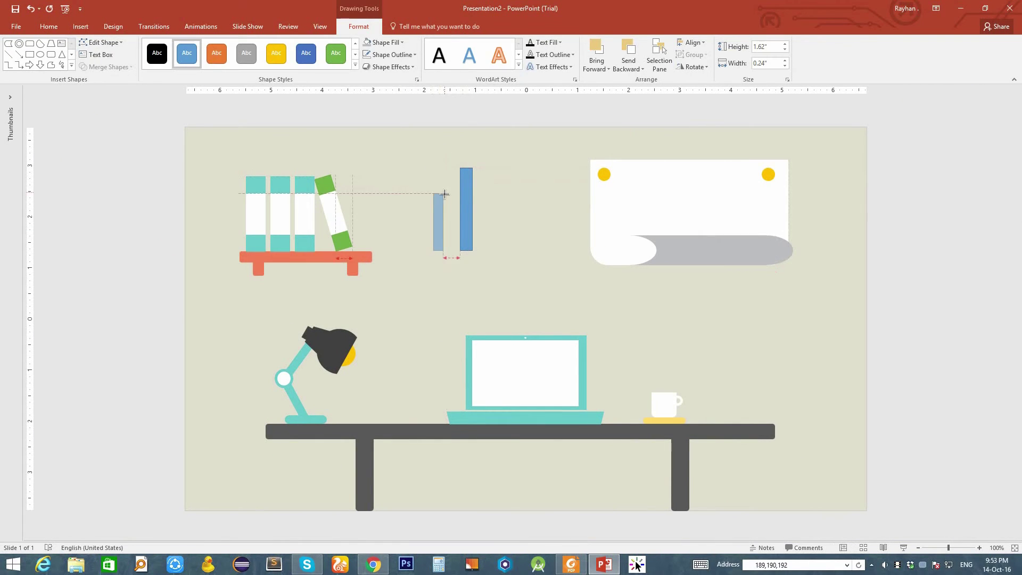
drag(464, 212, 508, 189)
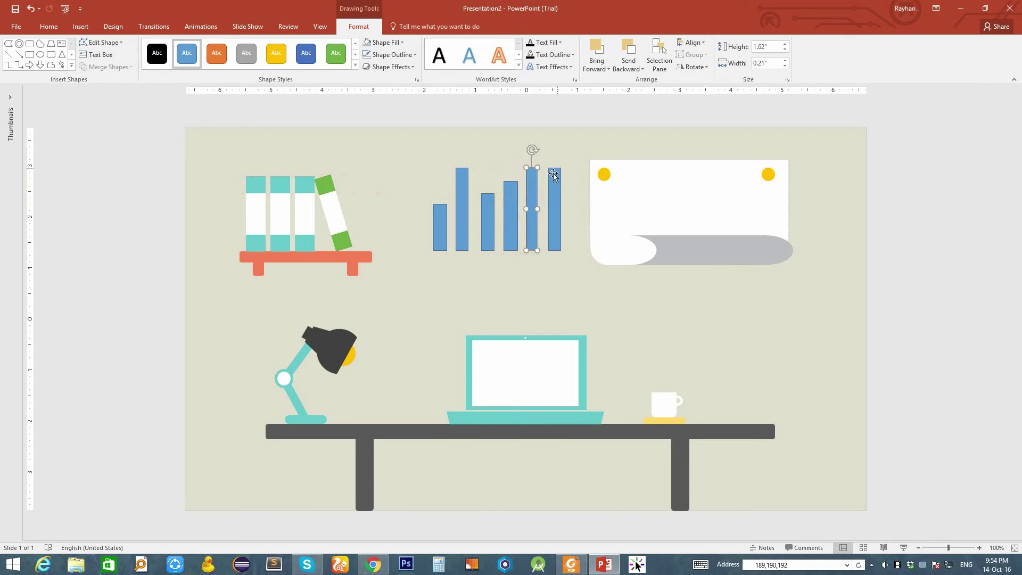
drag(558, 194, 553, 195)
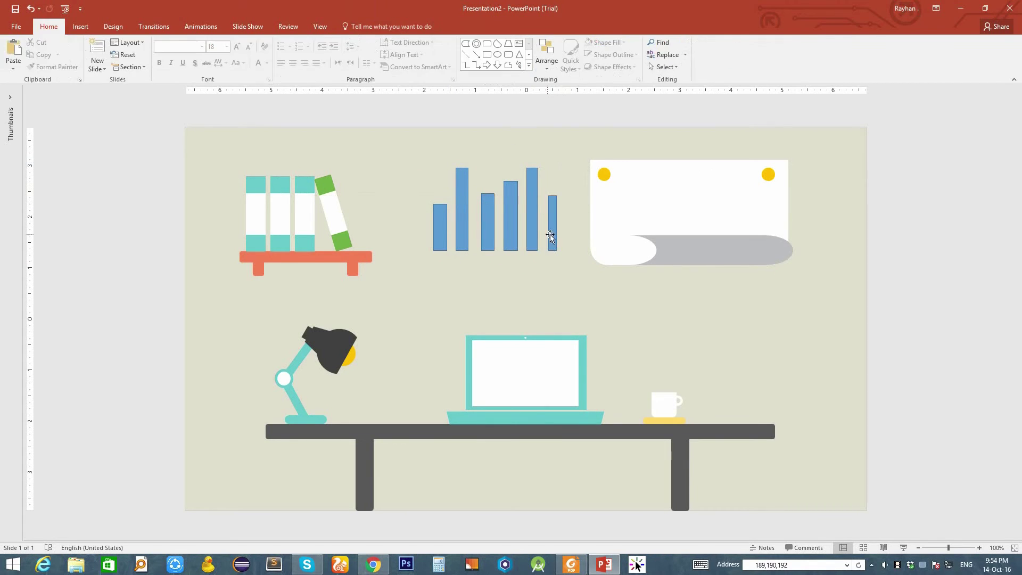
drag(458, 230, 441, 218)
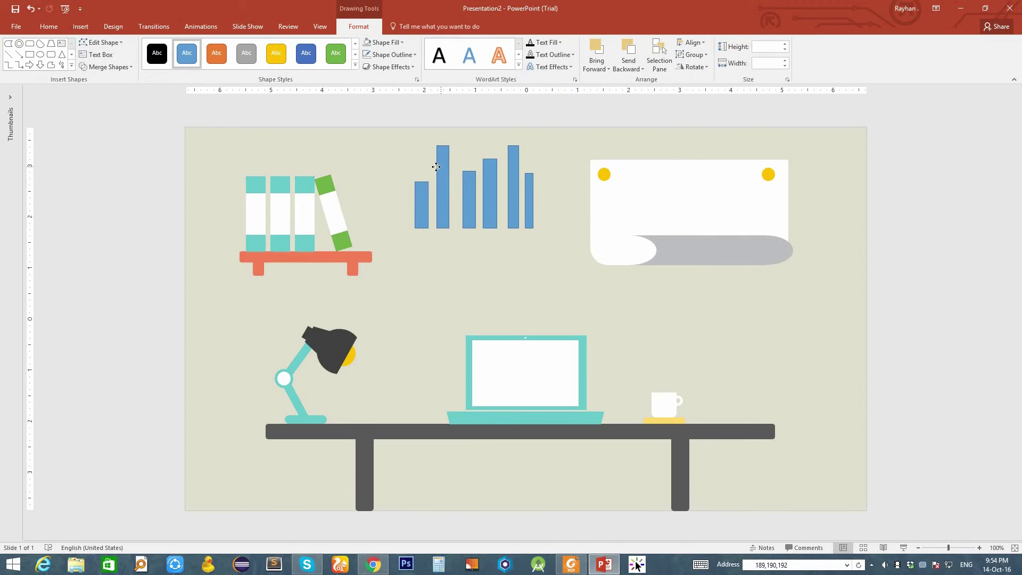
Step: Enlarge the poster and move the chart bars onto it
click(710, 220)
drag(710, 220, 790, 215)
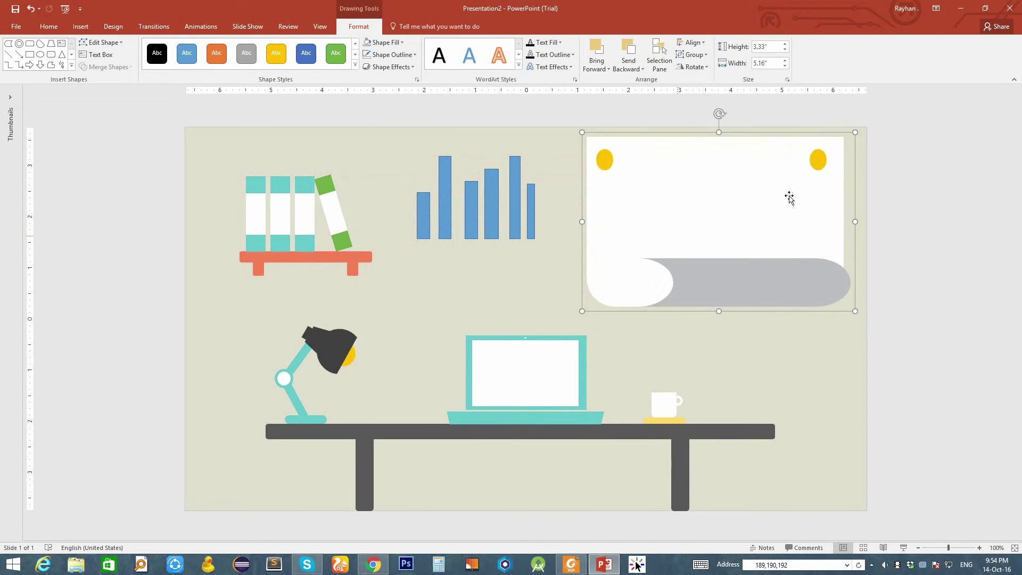
drag(540, 133, 372, 243)
drag(535, 244, 507, 228)
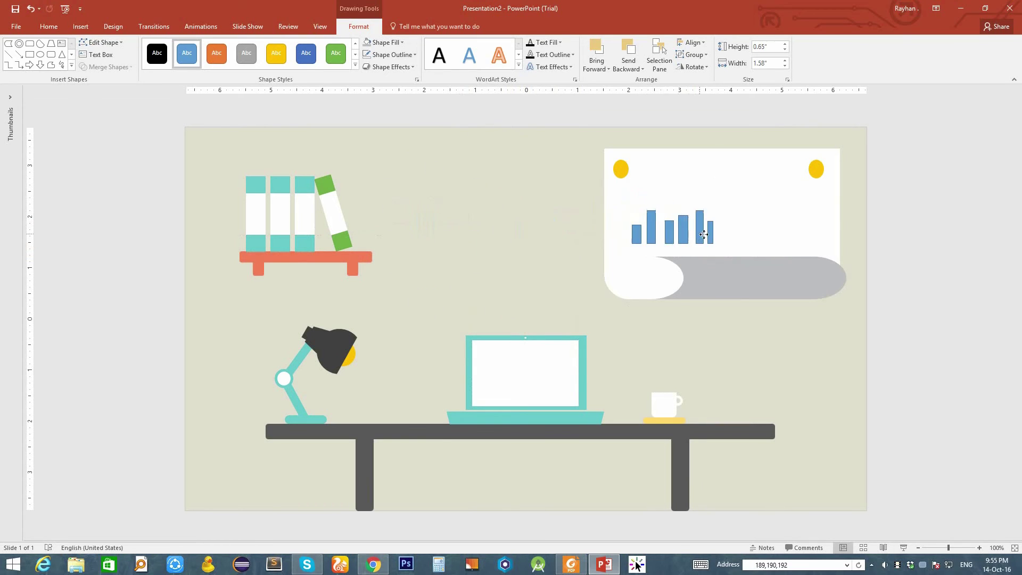
click(402, 42)
Step: Colour the bars peach, gold, light blue, dark blue and gold in turn
click(409, 90)
key(Tab)
click(402, 42)
click(425, 98)
key(Tab)
click(402, 42)
click(431, 105)
key(Tab)
click(402, 42)
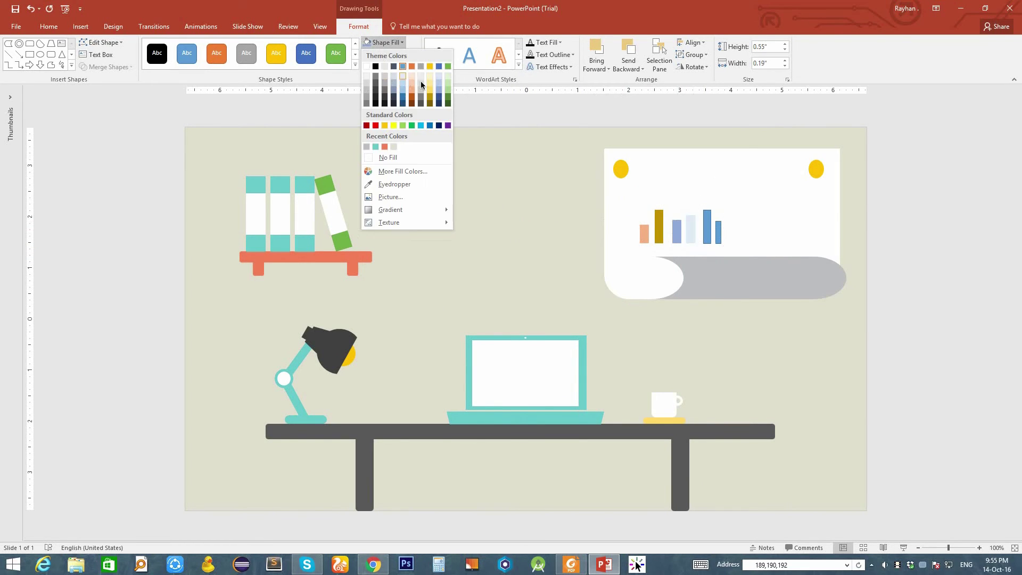
click(431, 114)
key(Tab)
click(402, 42)
Step: Group the chart bars together with the poster
click(424, 63)
shift+click(730, 243)
right_click(690, 201)
click(810, 266)
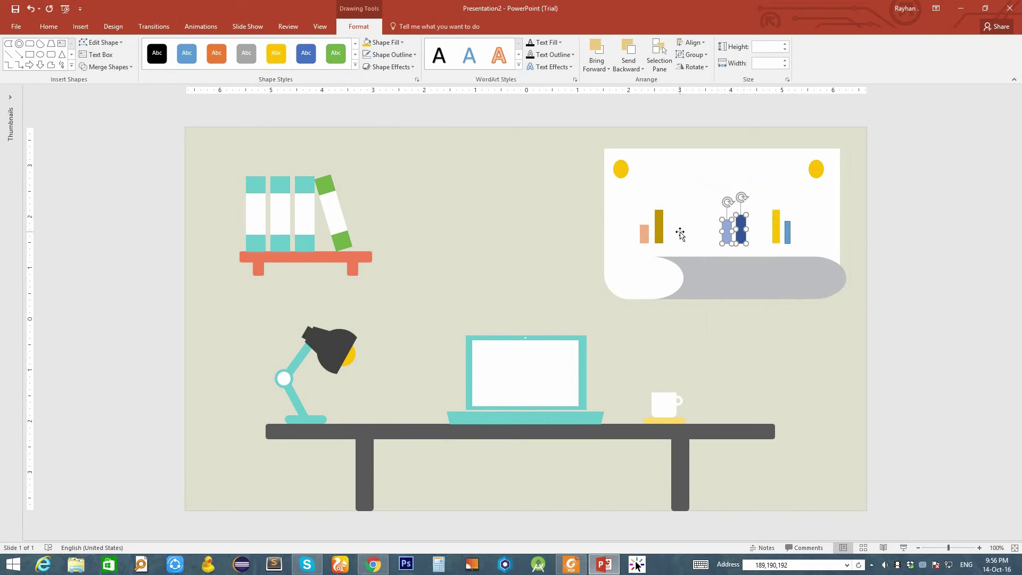
Step: Draw a pie shape on the wall left of the poster
click(80, 26)
click(179, 51)
click(198, 168)
mouse_move(397, 169)
mouse_down()
mouse_move(493, 242)
mouse_move(505, 277)
mouse_move(481, 236)
mouse_up()
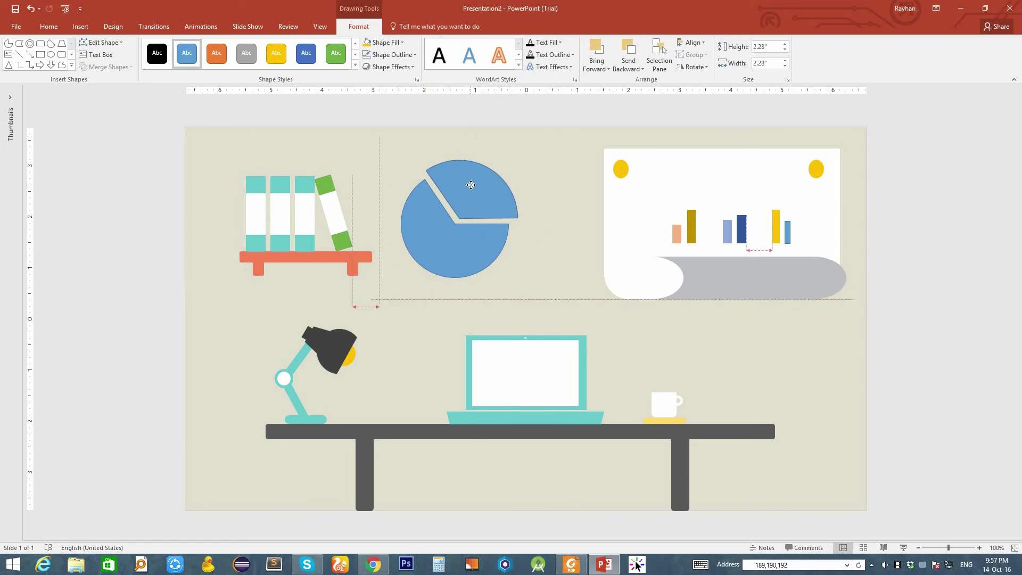
Step: Fill the pie yellow and its pulled-out slice orange (246,144,62)
click(401, 43)
click(403, 171)
click(340, 184)
click(401, 42)
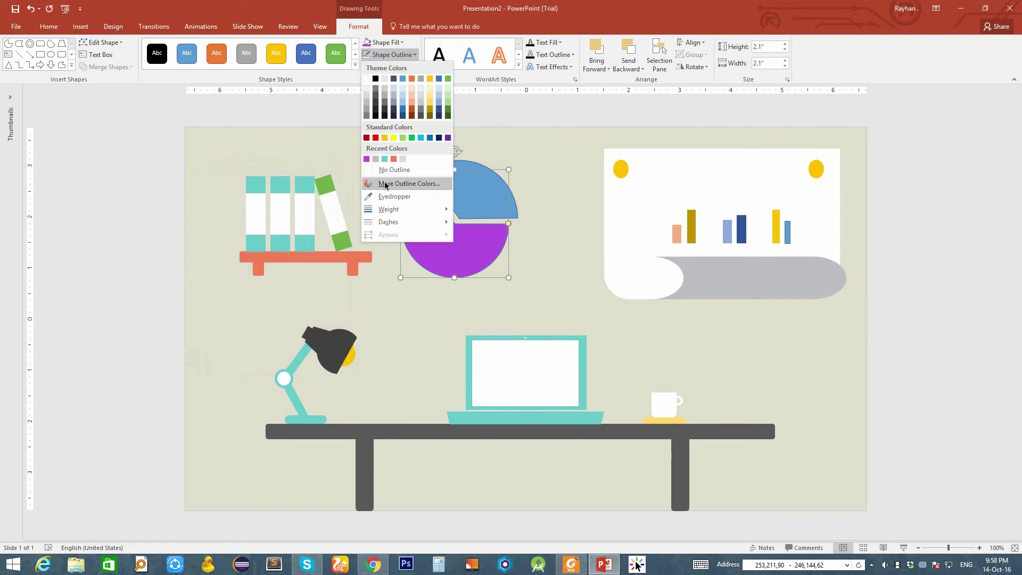
click(392, 179)
key(Return)
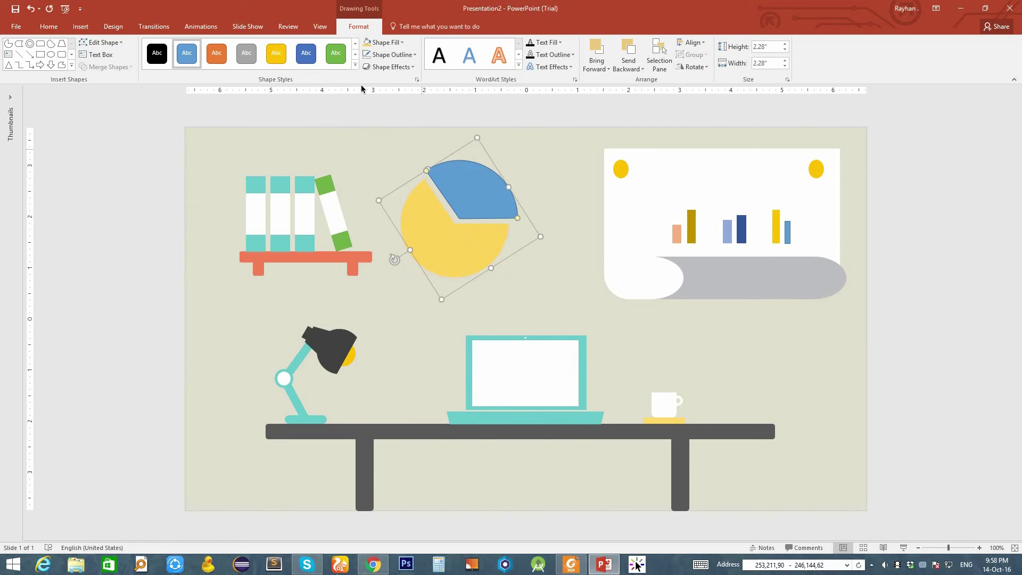
text(62)
click(354, 191)
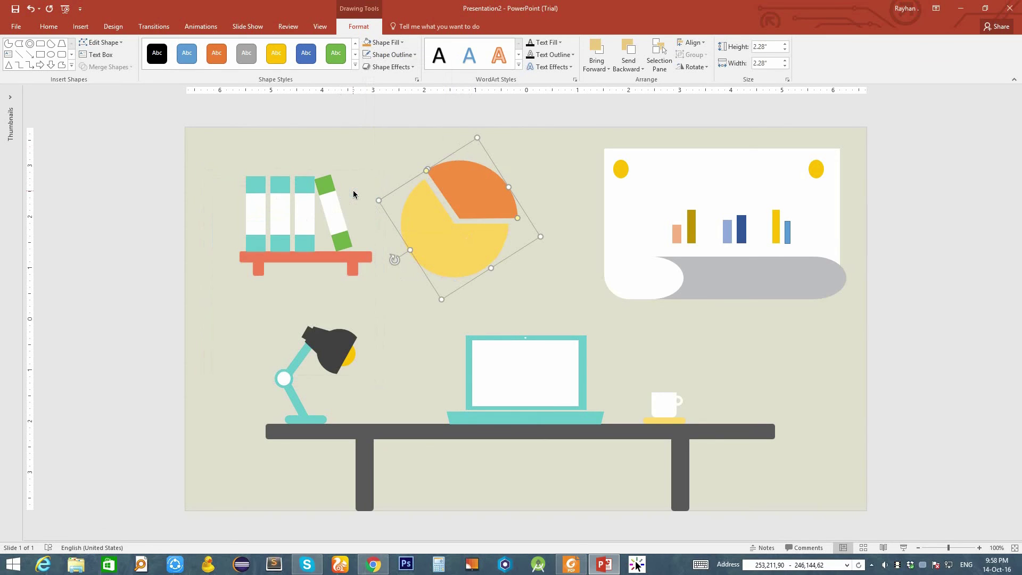
Step: Duplicate the pie into three, group them, shrink, and line them across the poster's top
drag(463, 235, 532, 254)
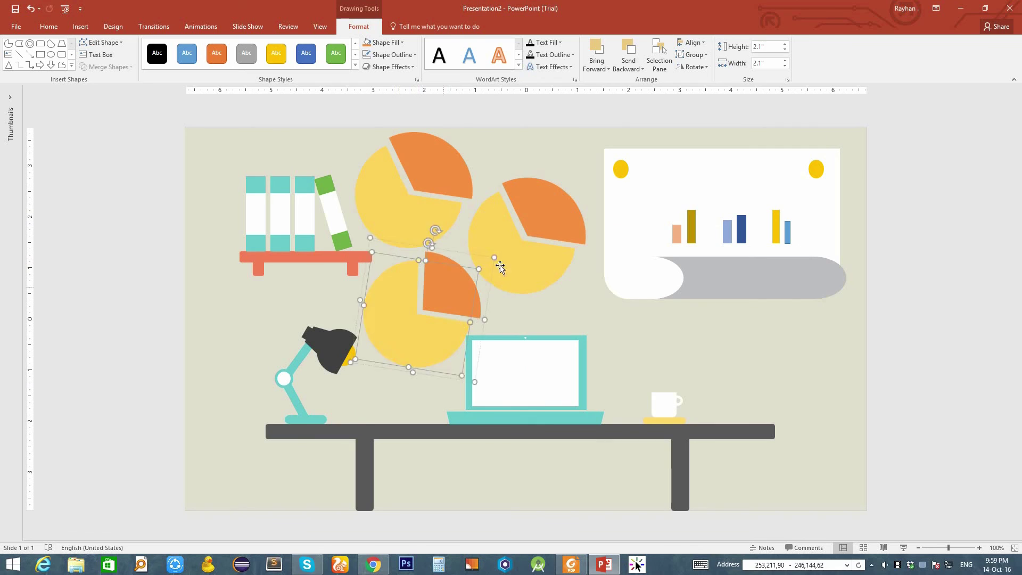
key(ctrl+g)
drag(582, 304, 503, 217)
drag(394, 153, 654, 174)
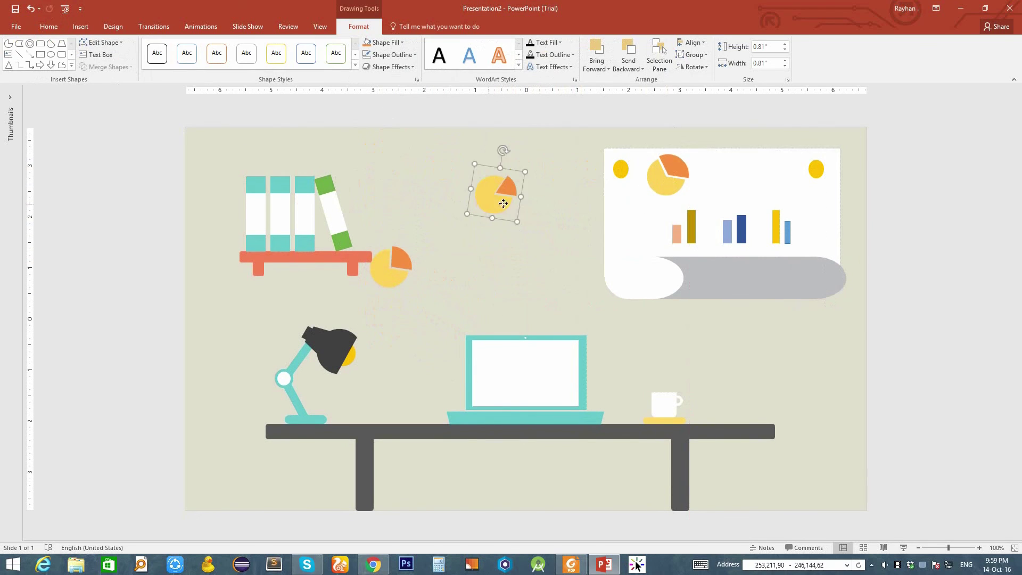
drag(776, 177, 776, 177)
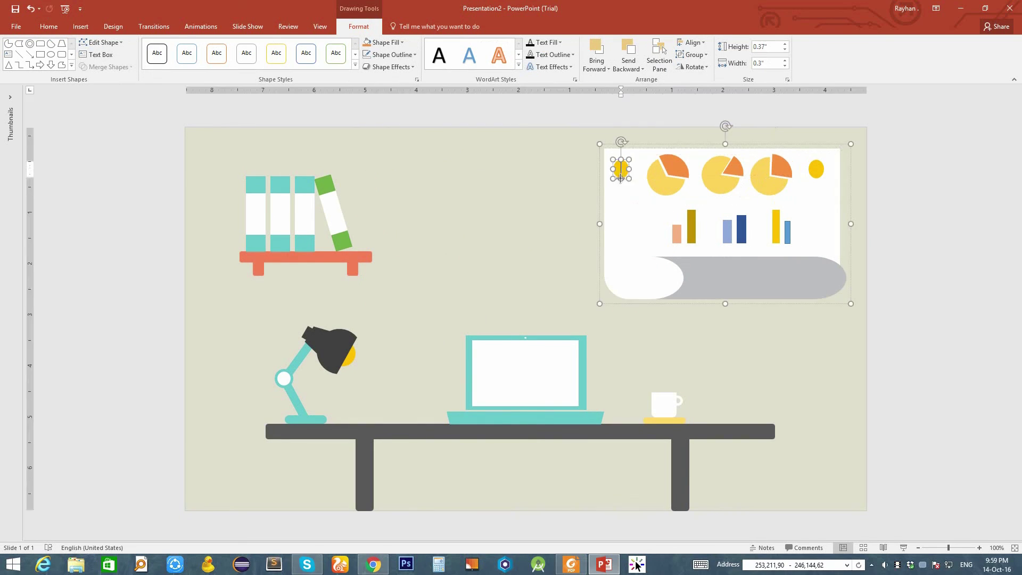
click(781, 356)
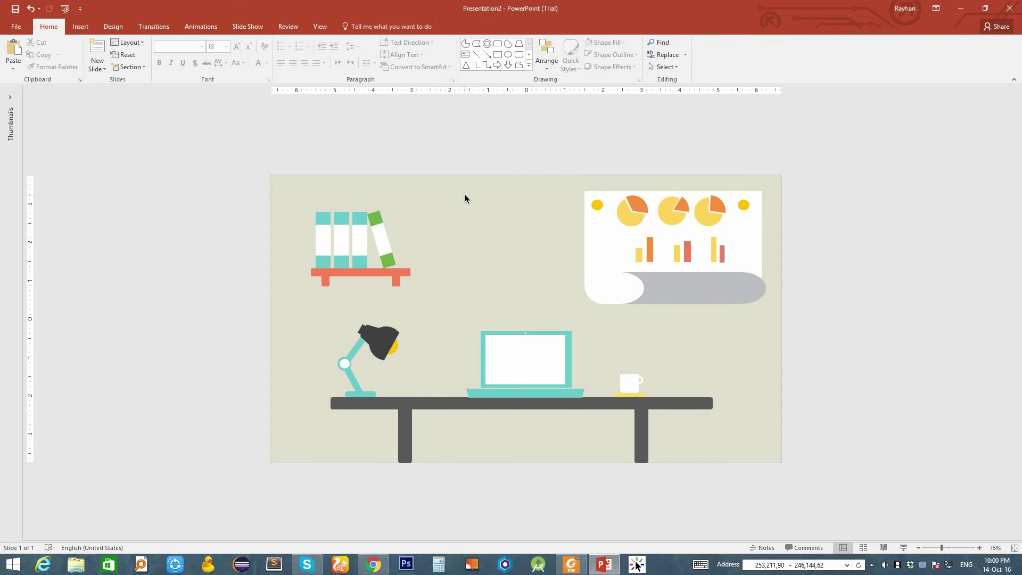
Step: Play the desk scene full screen from the first slide with F5
key(F5)
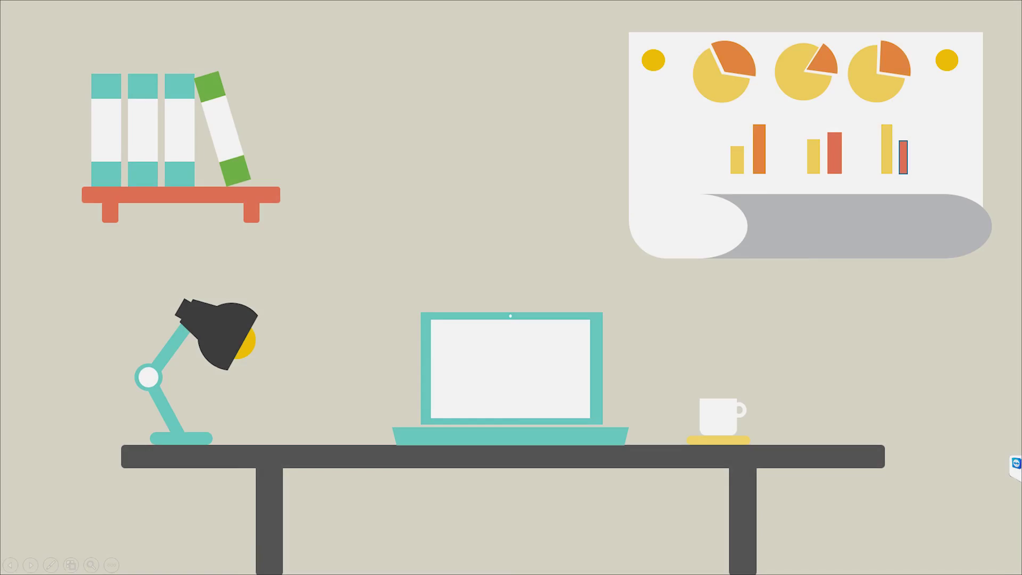